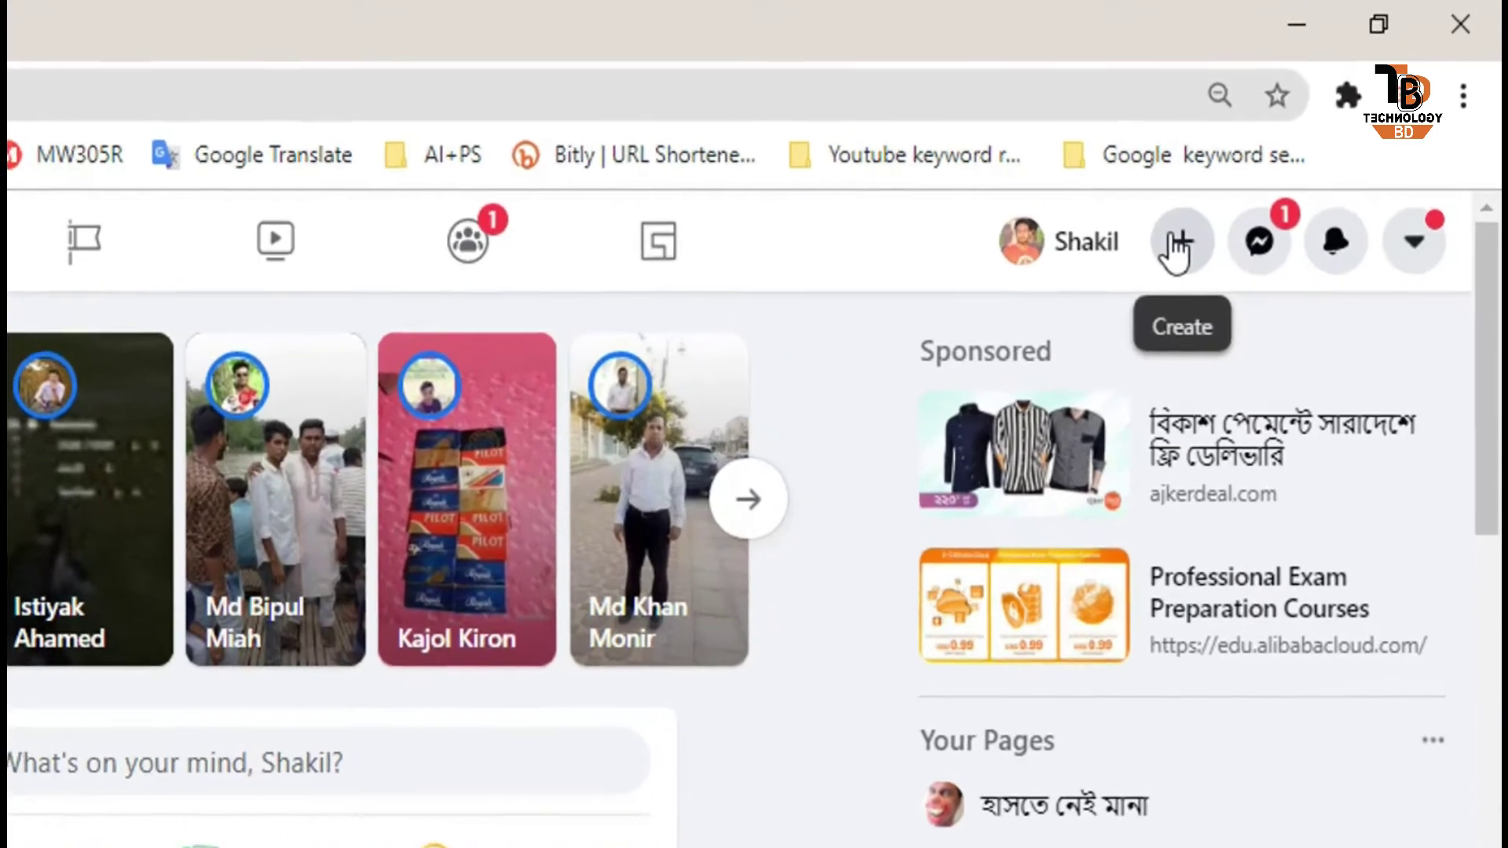
Step: Start creating a new Facebook Page and name it Technology BD
{"action": "left_click", "coordinate": [1178, 242]}
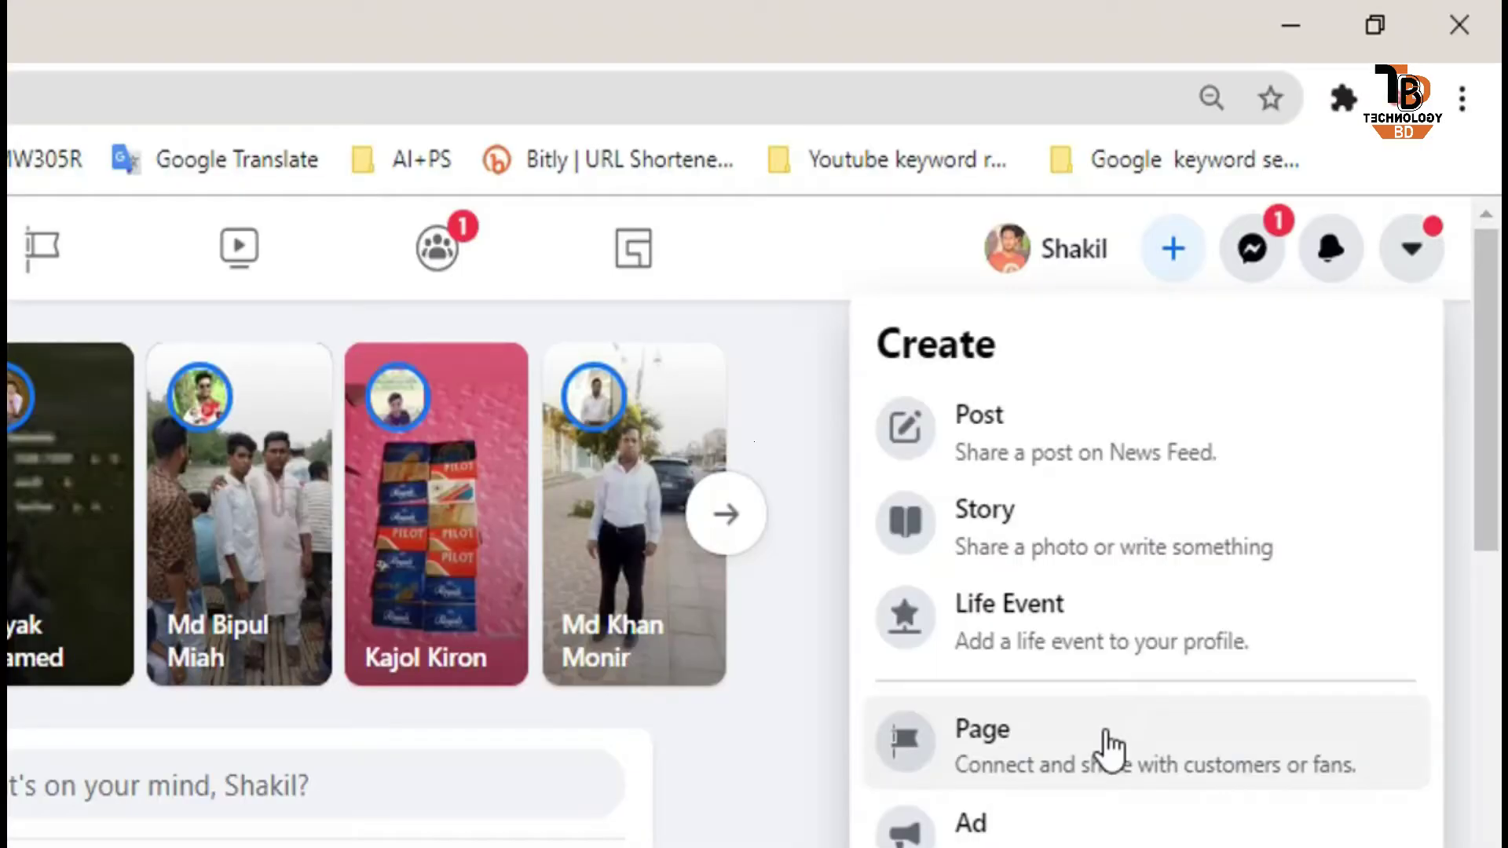
{"action": "left_click", "coordinate": [1106, 743]}
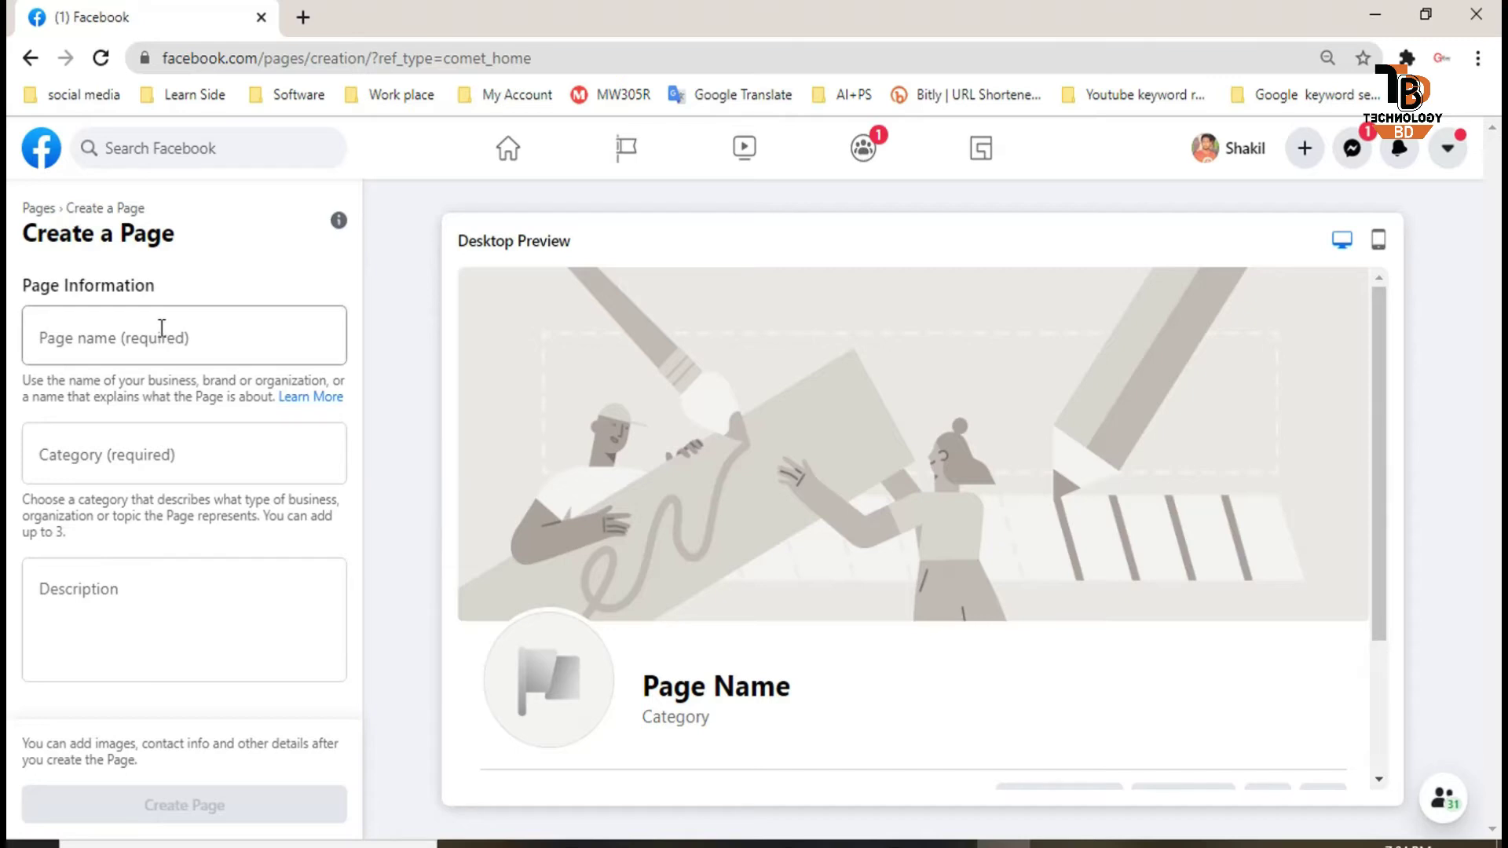
{"action": "left_click", "coordinate": [67, 332]}
{"action": "type", "text": "Technolog"}
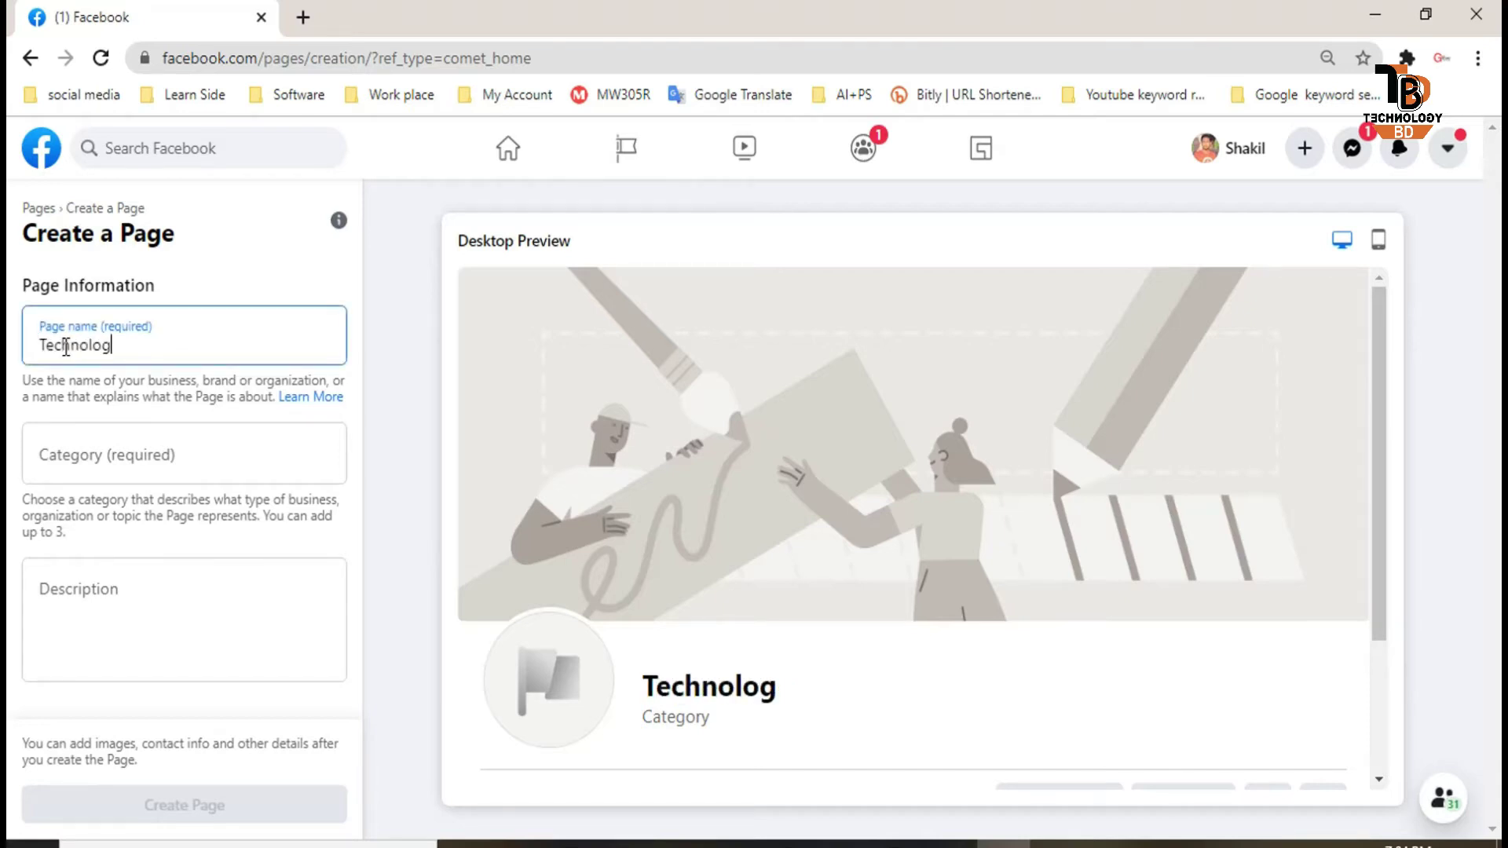
{"action": "type", "text": "y BD"}
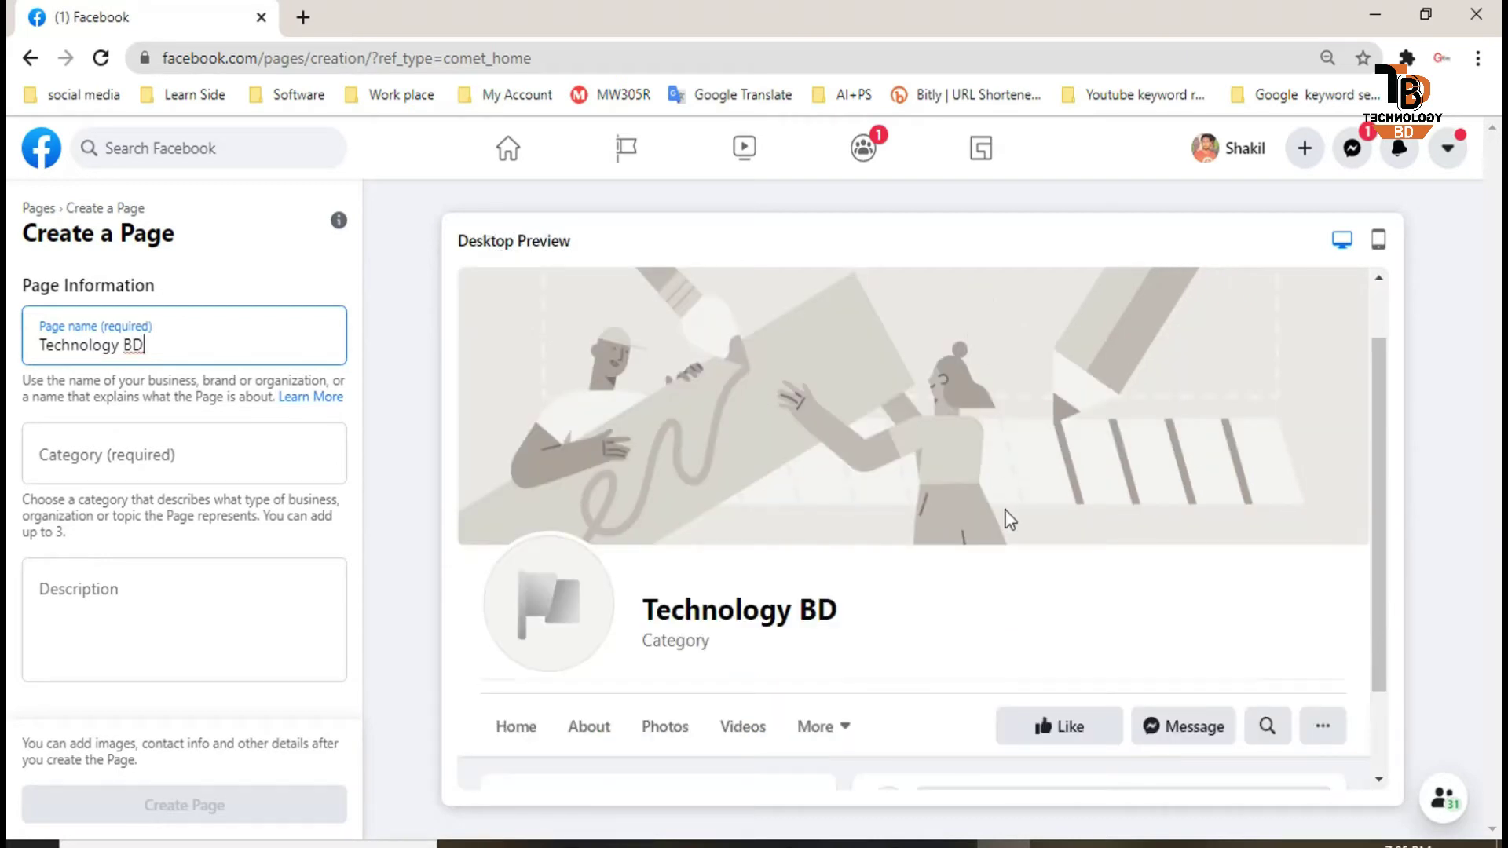
Step: Review the Page preview in the desktop and mobile layouts, ending on the desktop preview
{"action": "scroll", "coordinate": [1006, 518], "scroll_direction": "down", "scroll_amount": 2}
{"action": "scroll", "coordinate": [1013, 518], "scroll_direction": "up", "scroll_amount": 3}
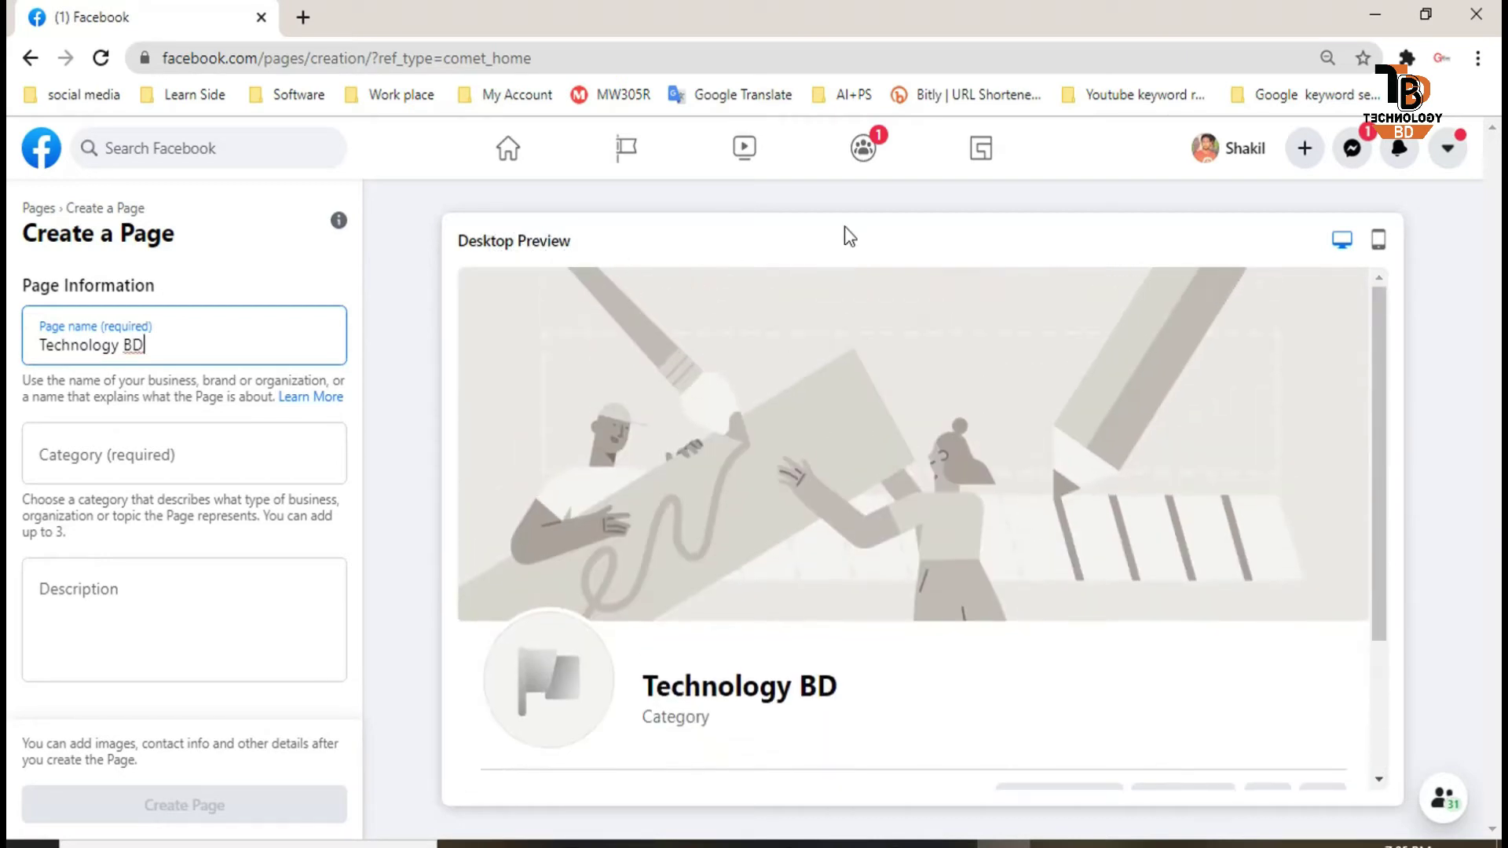
{"action": "left_click", "coordinate": [1376, 251]}
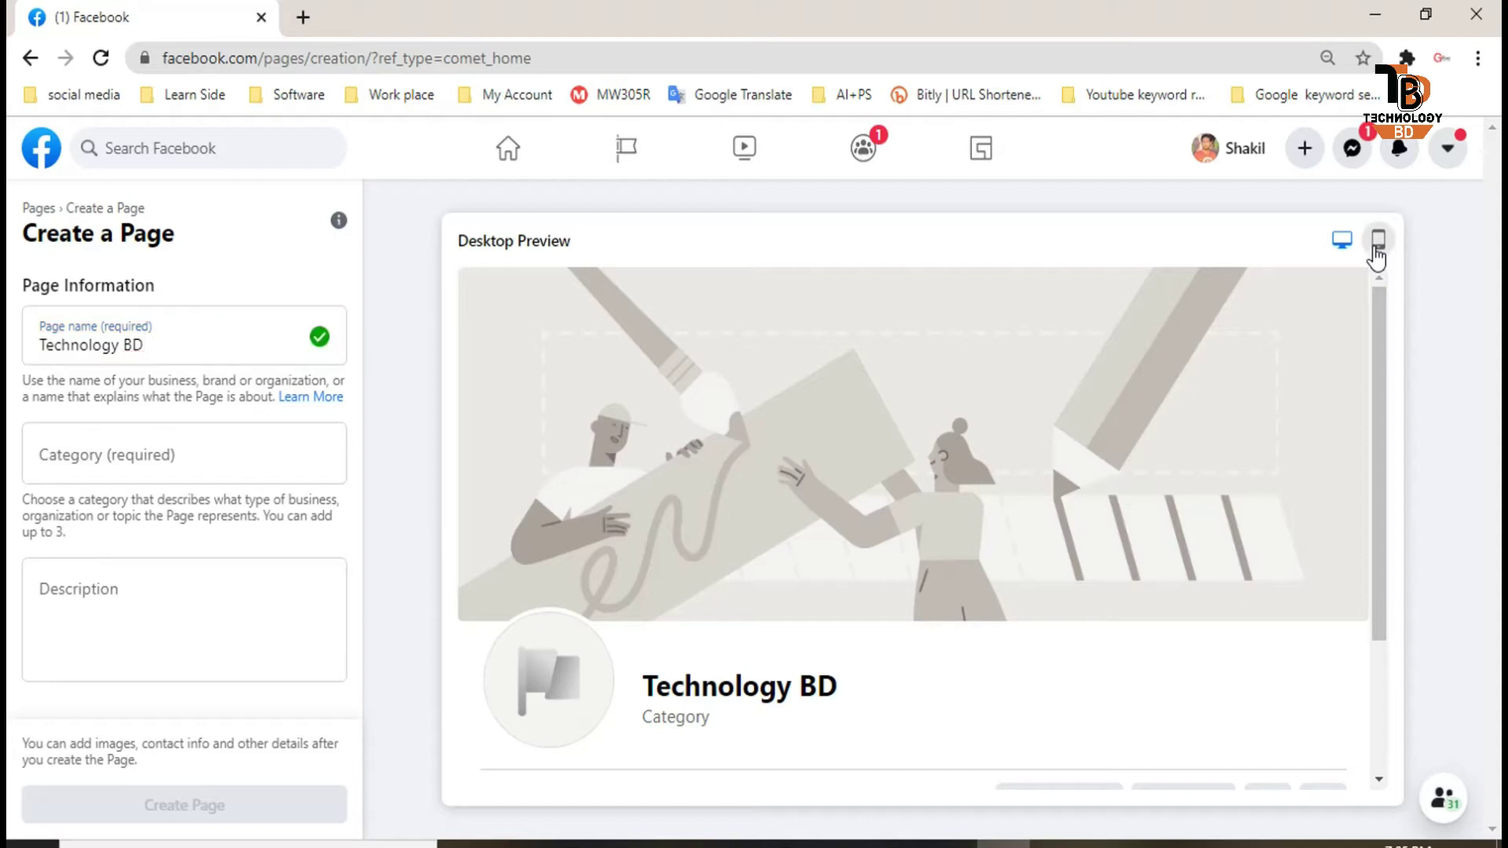
{"action": "left_click", "coordinate": [1376, 251]}
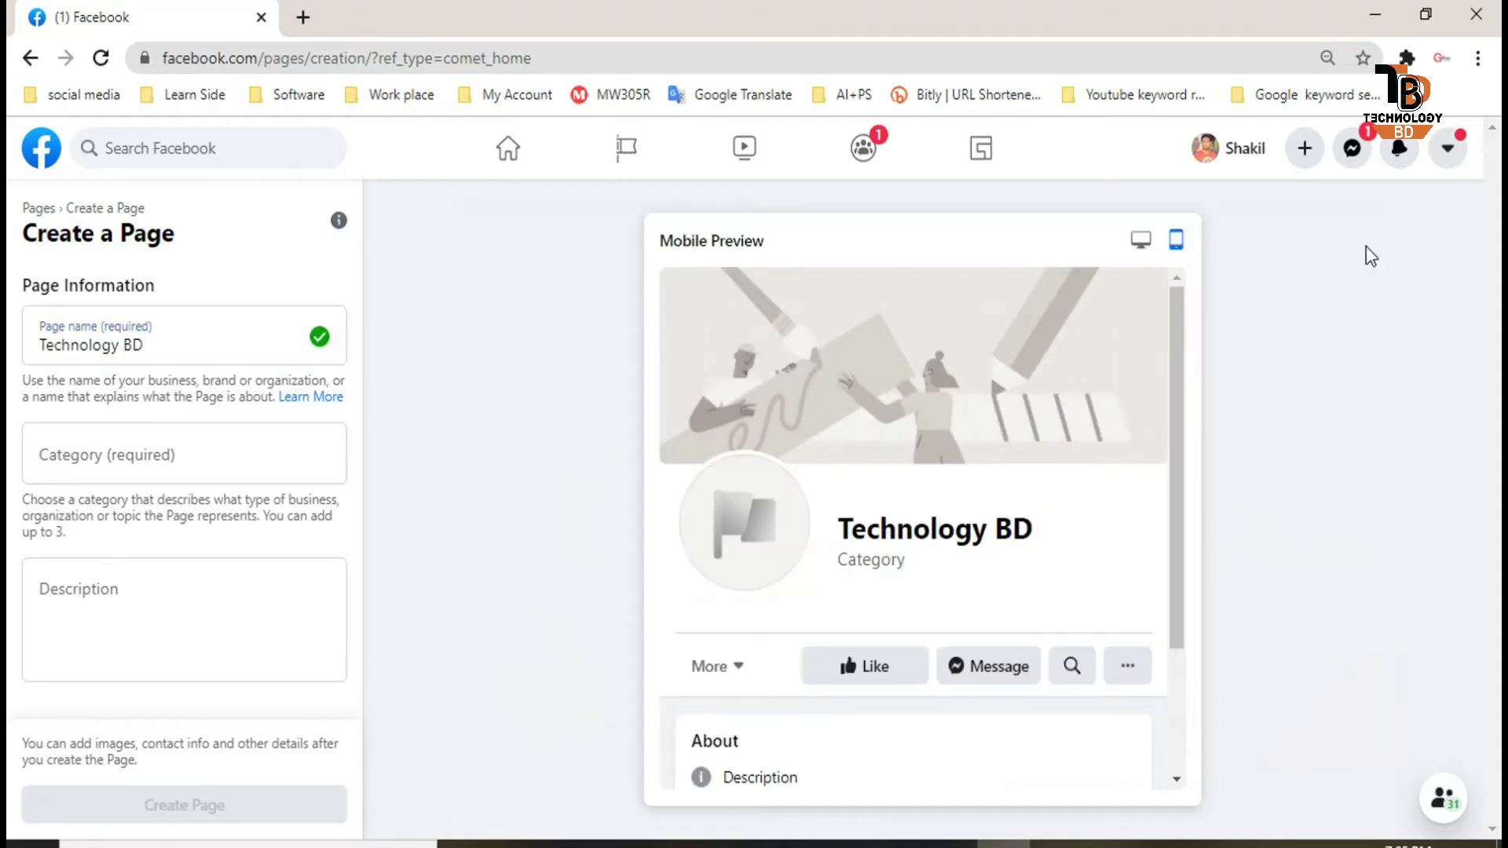
{"action": "scroll", "coordinate": [733, 323], "scroll_direction": "down", "scroll_amount": 2}
{"action": "scroll", "coordinate": [885, 471], "scroll_direction": "up", "scroll_amount": 2}
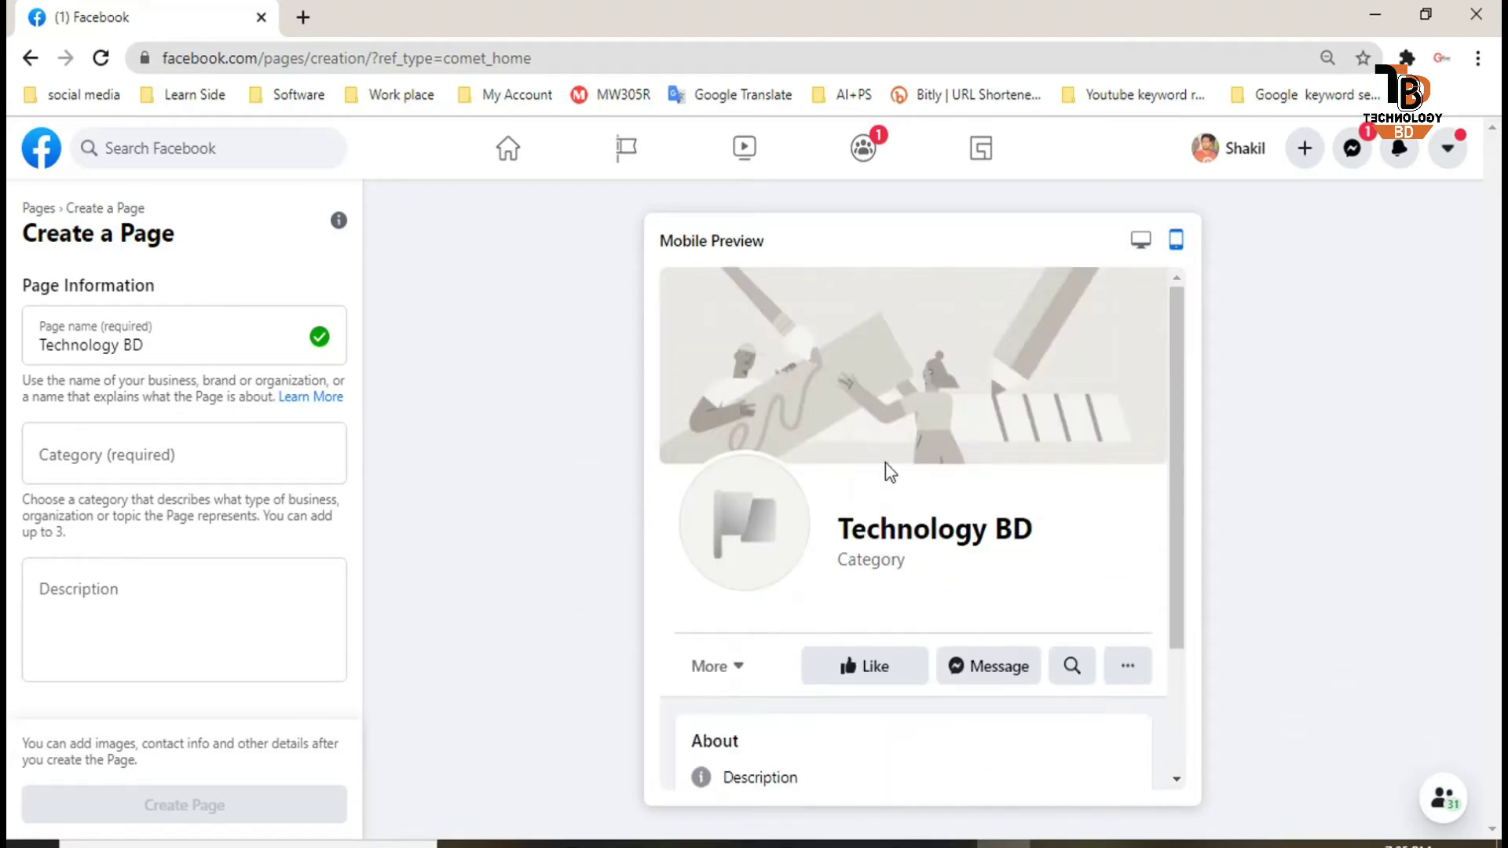
{"action": "left_click", "coordinate": [1142, 241]}
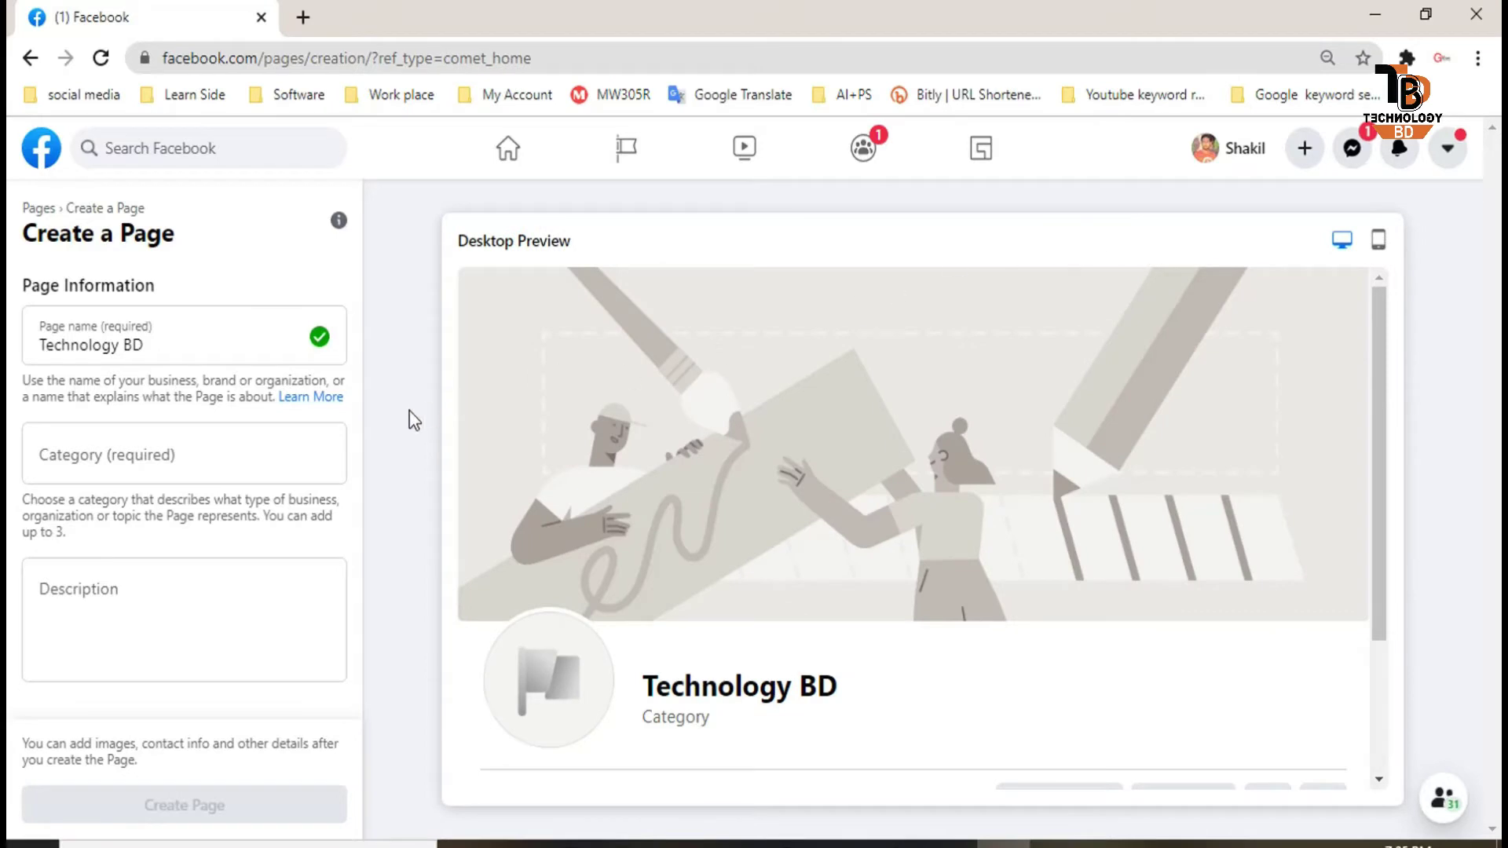
Step: Set the Page category to Science, Technology & Engineering
{"action": "left_click", "coordinate": [212, 442]}
{"action": "type", "text": "sci"}
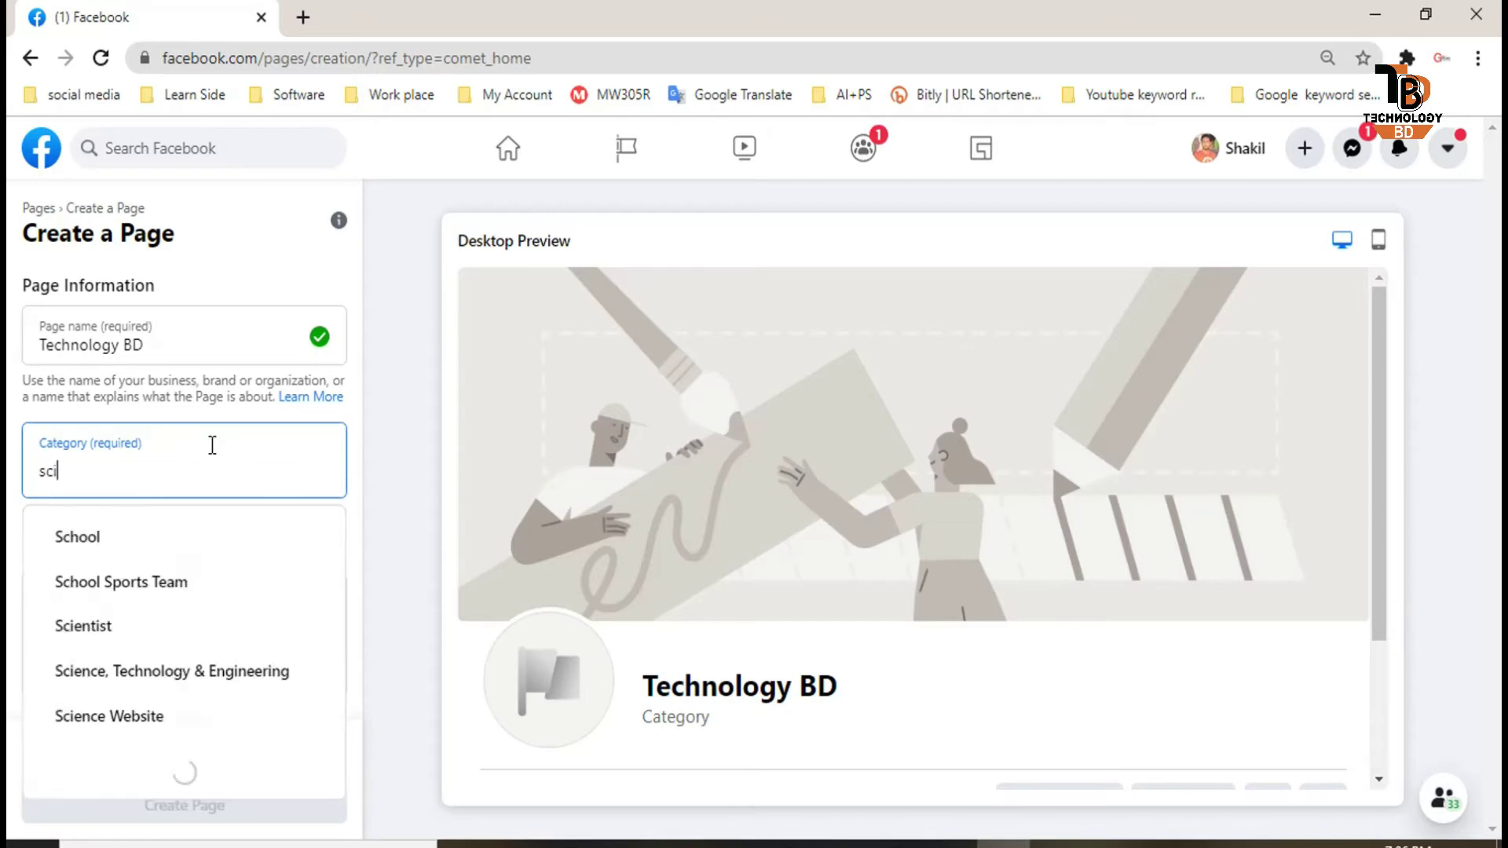
{"action": "type", "text": "en"}
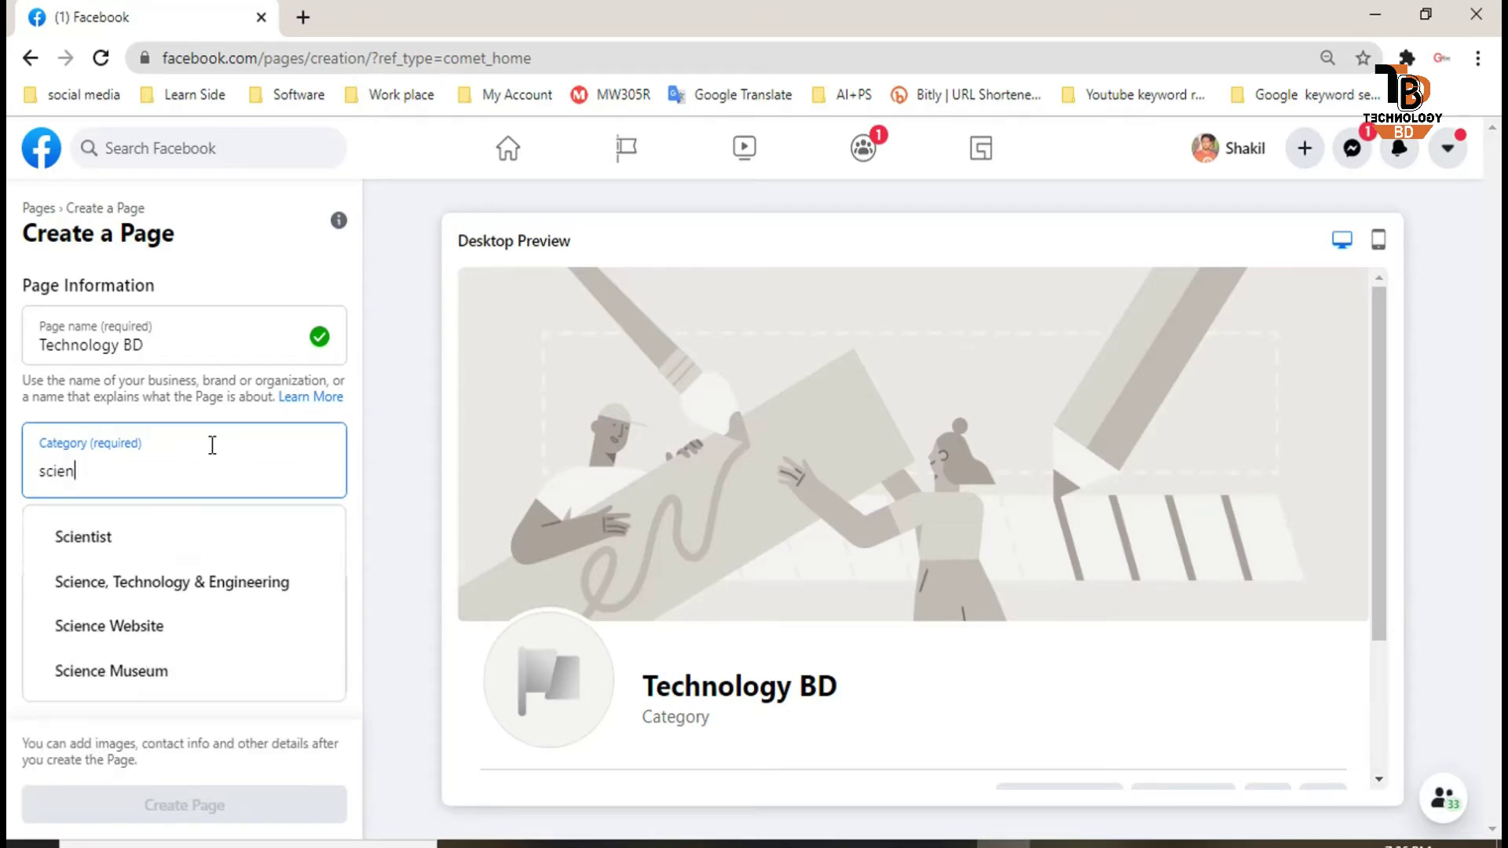
{"action": "left_click", "coordinate": [219, 593]}
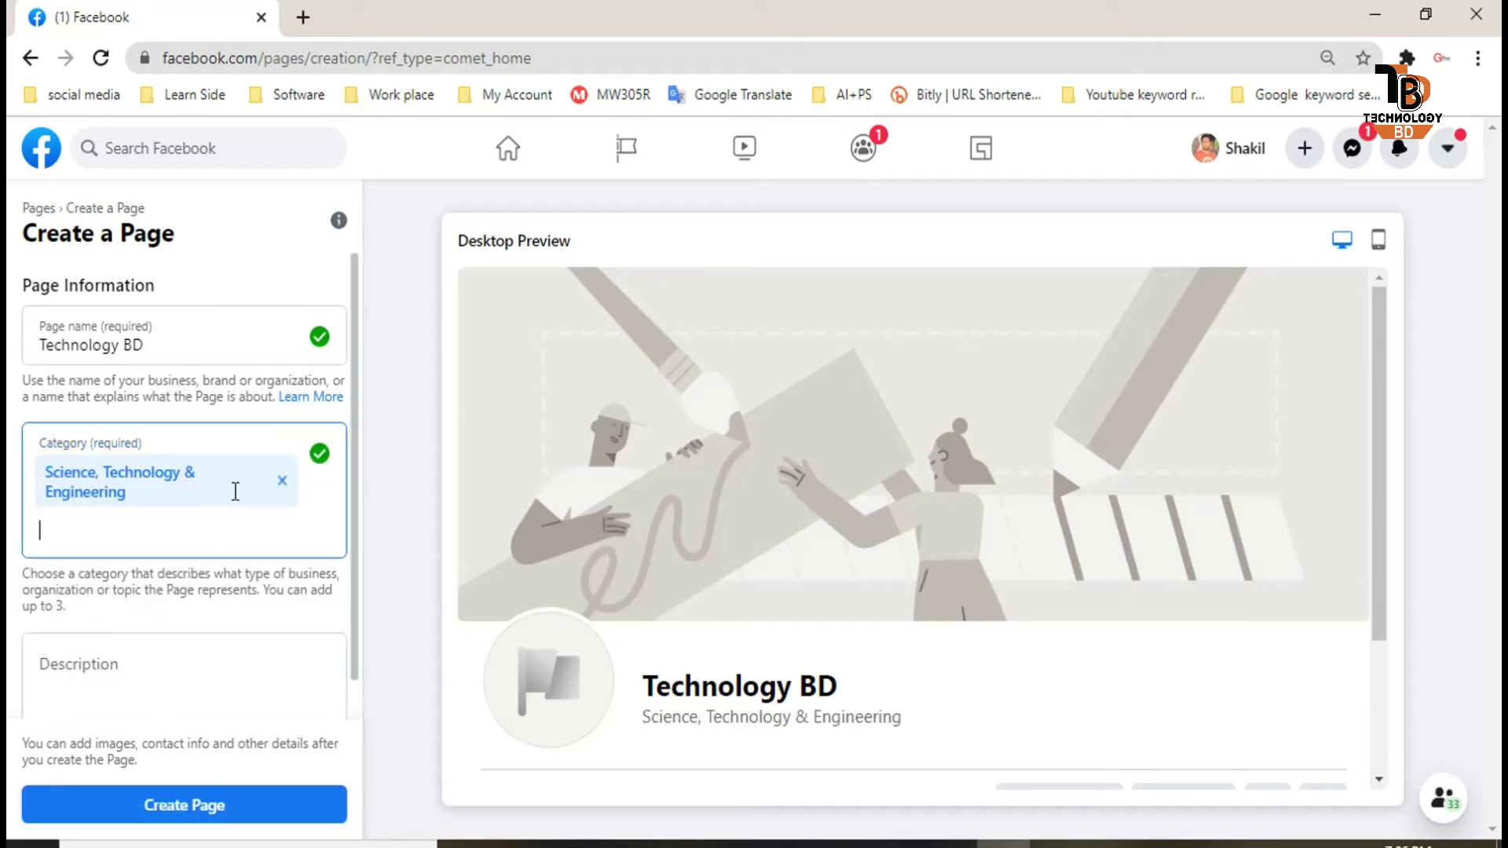
Step: Fill in the description inviting visitors to stay tuned for #TechnologyBD to learn about internet, computer and mobile, and create the Page
{"action": "scroll", "coordinate": [306, 628], "scroll_direction": "down", "scroll_amount": 1}
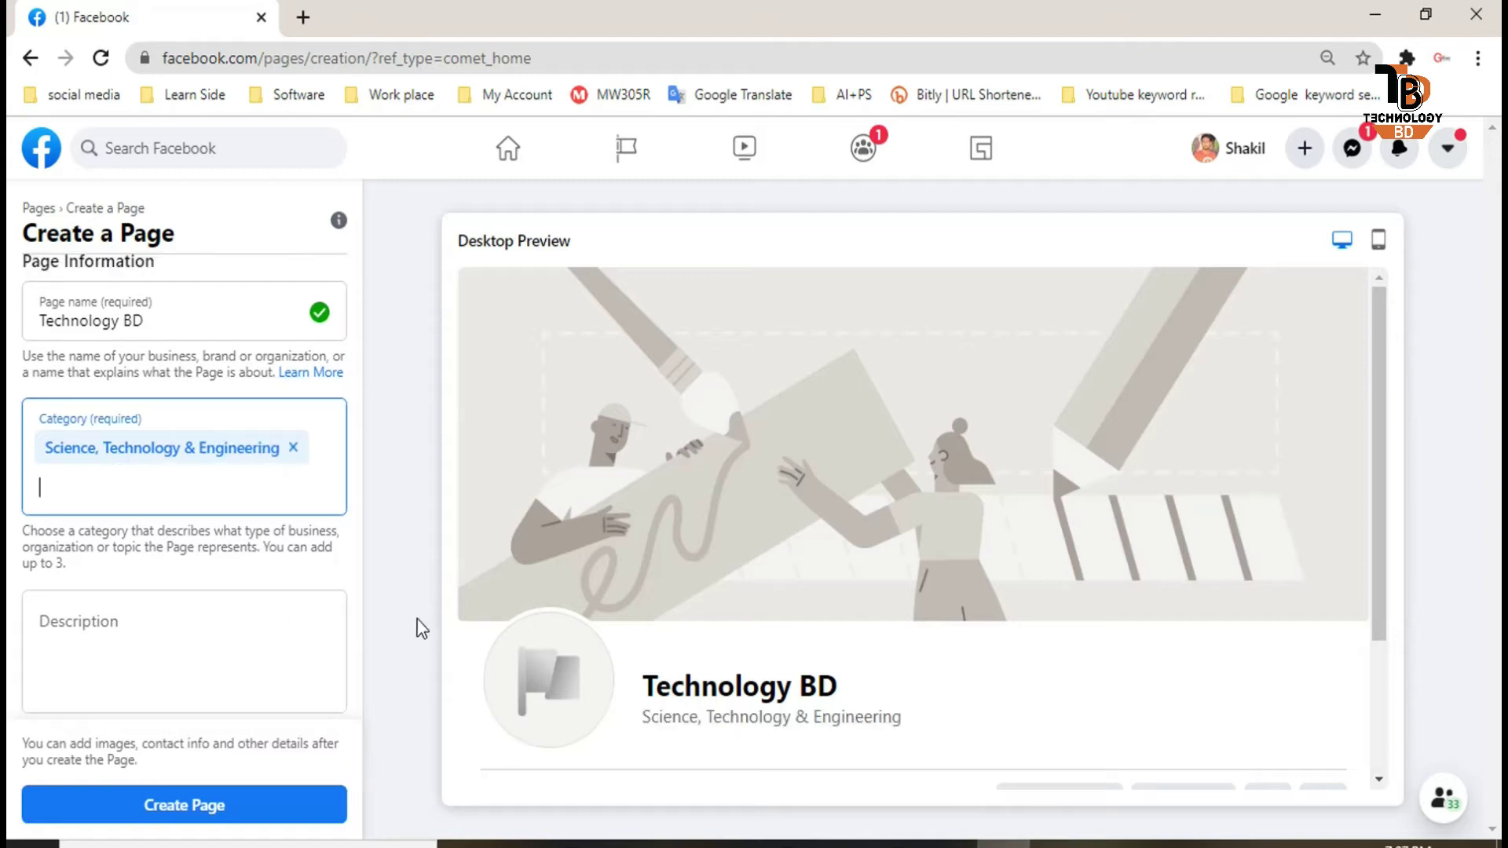
{"action": "left_click", "coordinate": [290, 624]}
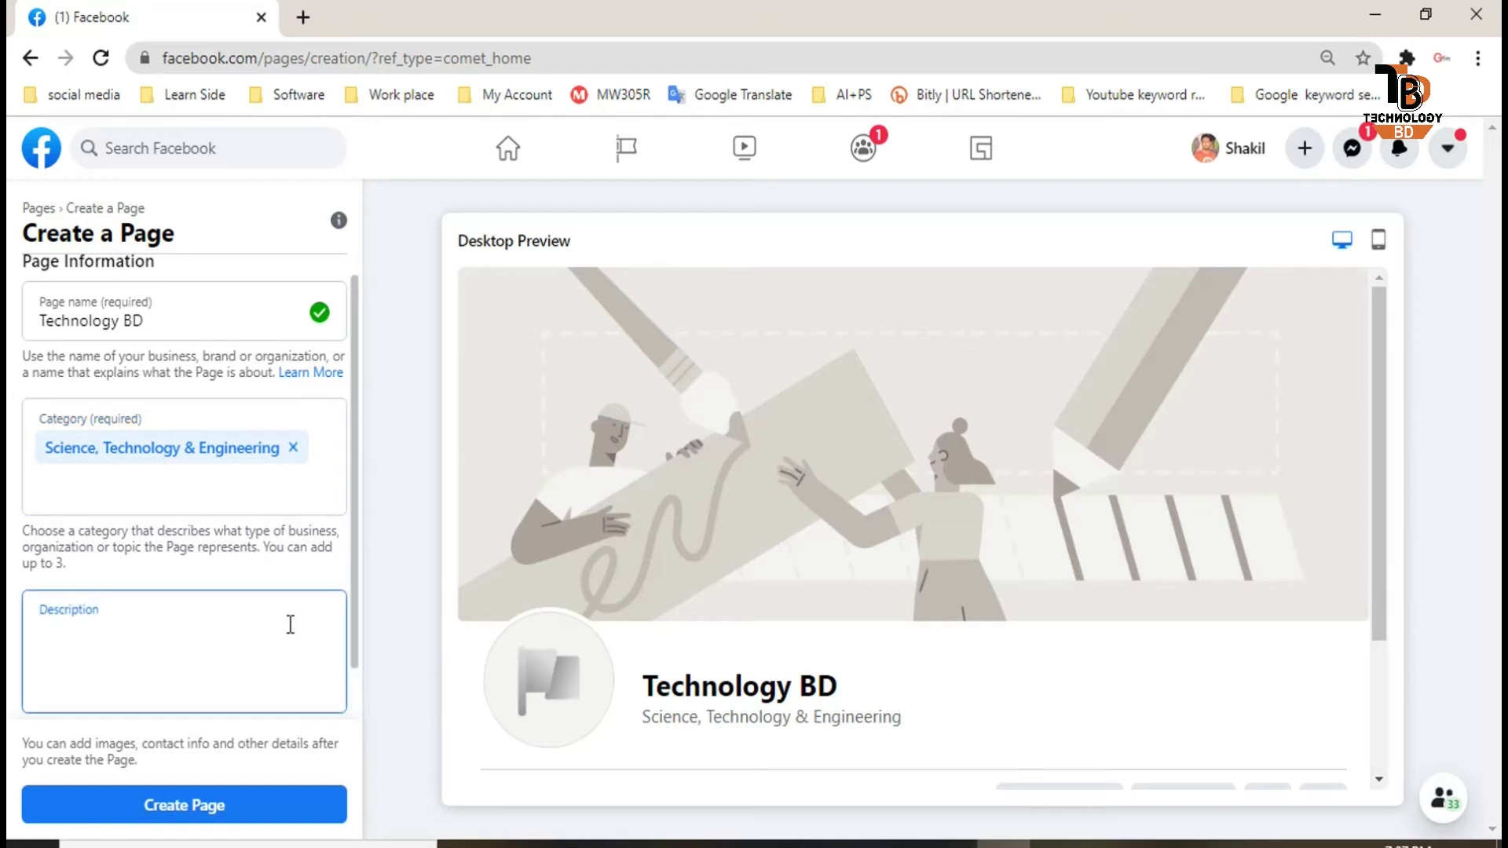
{"action": "type", "text": "Want to know something unknown to know about the internet Computer and mobile. So stay tuned for #TechnologyBD. I hope you have a lot to learn. In that case, the #TechnologyBD will help inform you."}
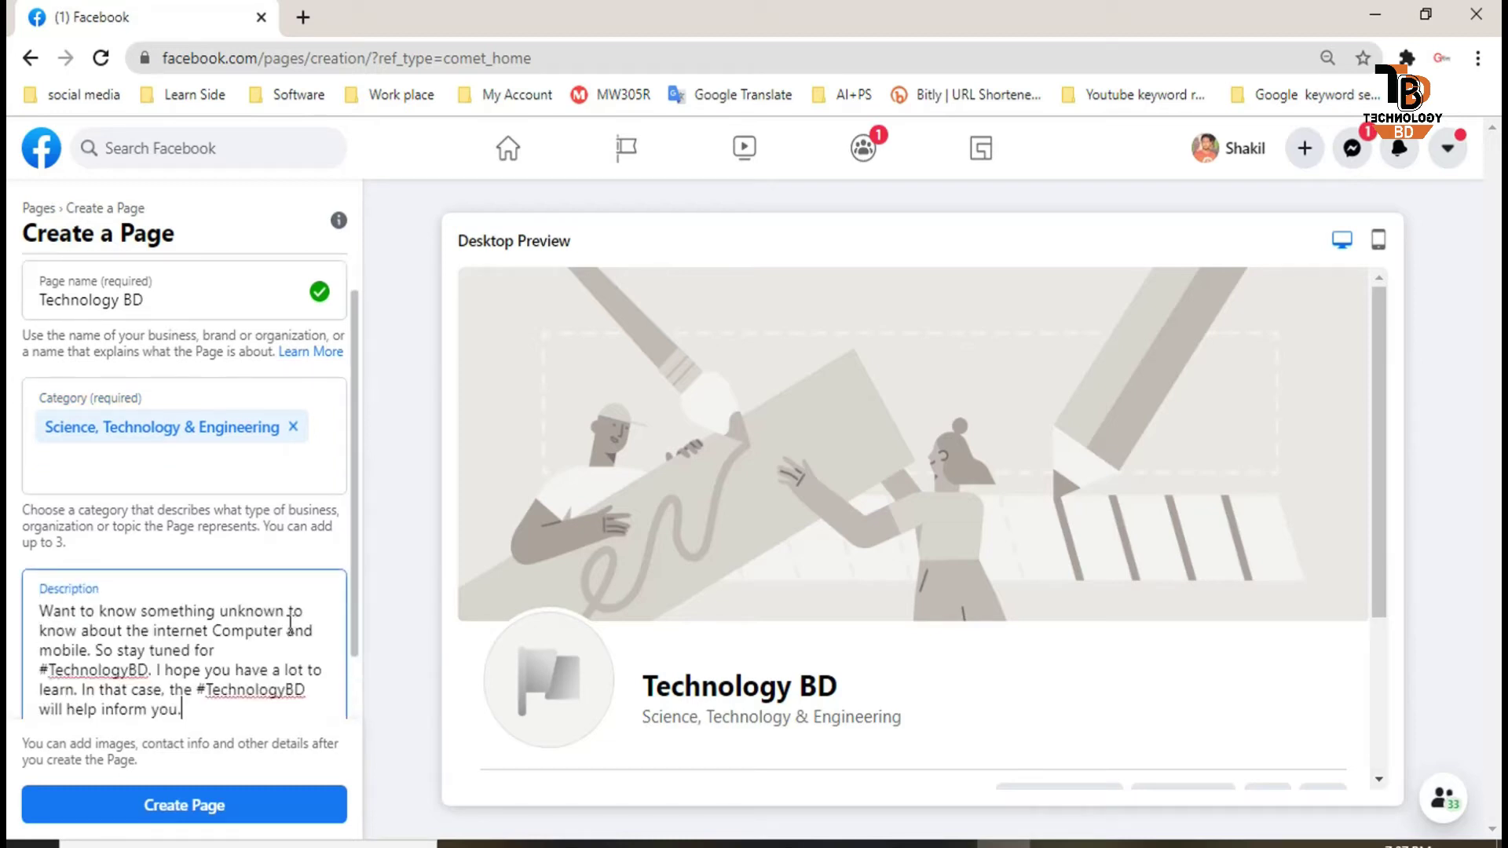
{"action": "scroll", "coordinate": [291, 625], "scroll_direction": "down", "scroll_amount": 1}
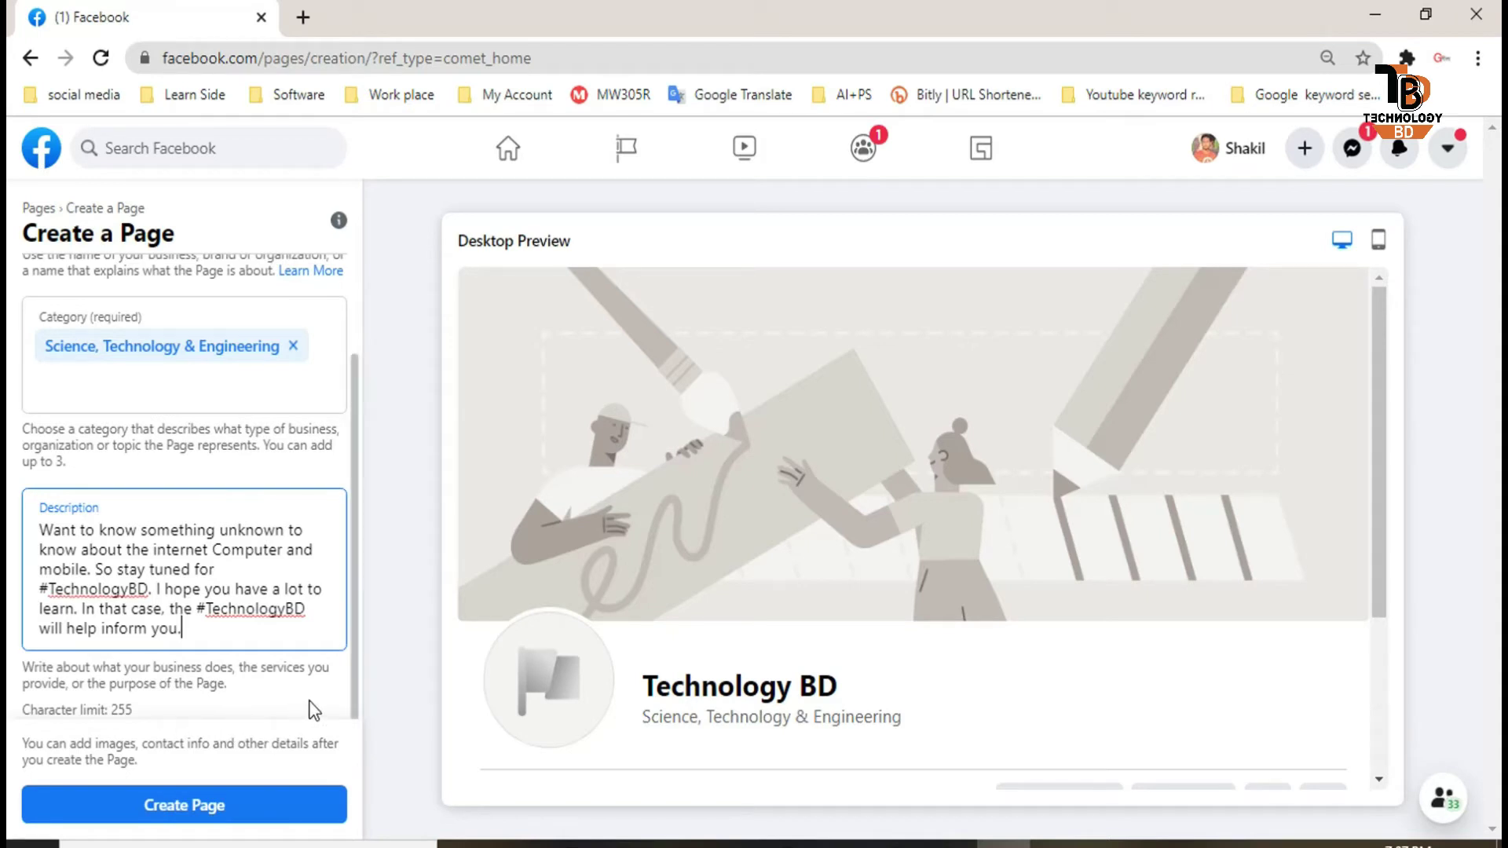
{"action": "scroll", "coordinate": [225, 303], "scroll_direction": "up", "scroll_amount": 3}
{"action": "scroll", "coordinate": [237, 333], "scroll_direction": "down", "scroll_amount": 2}
{"action": "scroll", "coordinate": [238, 333], "scroll_direction": "down", "scroll_amount": 1}
{"action": "left_click", "coordinate": [234, 809]}
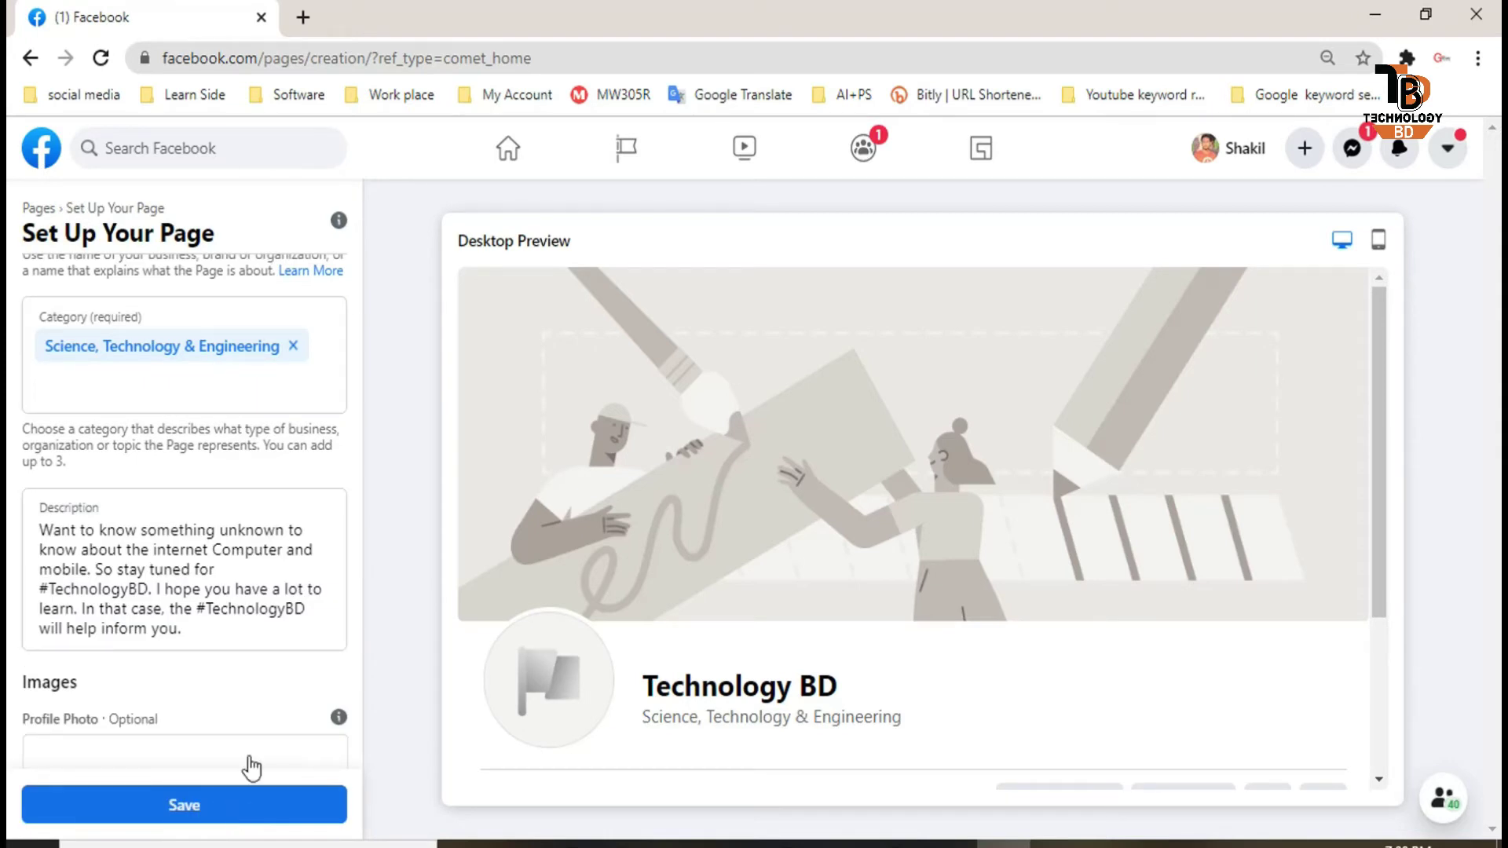
Step: Add the Technology BD logo as the profile picture and save the Page setup
{"action": "scroll", "coordinate": [303, 725], "scroll_direction": "down", "scroll_amount": 1}
{"action": "scroll", "coordinate": [304, 724], "scroll_direction": "down", "scroll_amount": 5}
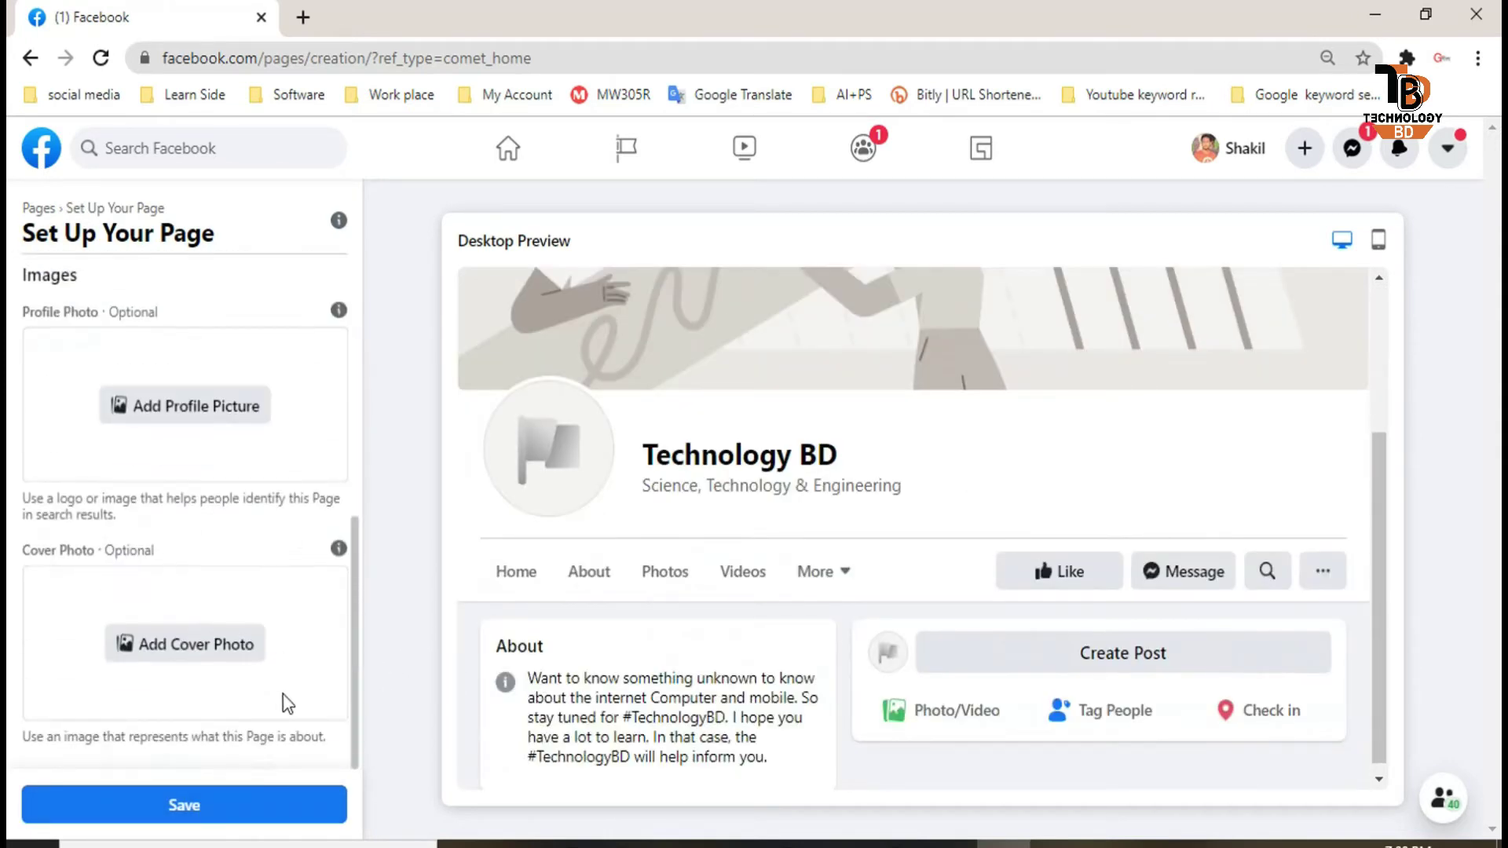
{"action": "scroll", "coordinate": [287, 702], "scroll_direction": "up", "scroll_amount": 2}
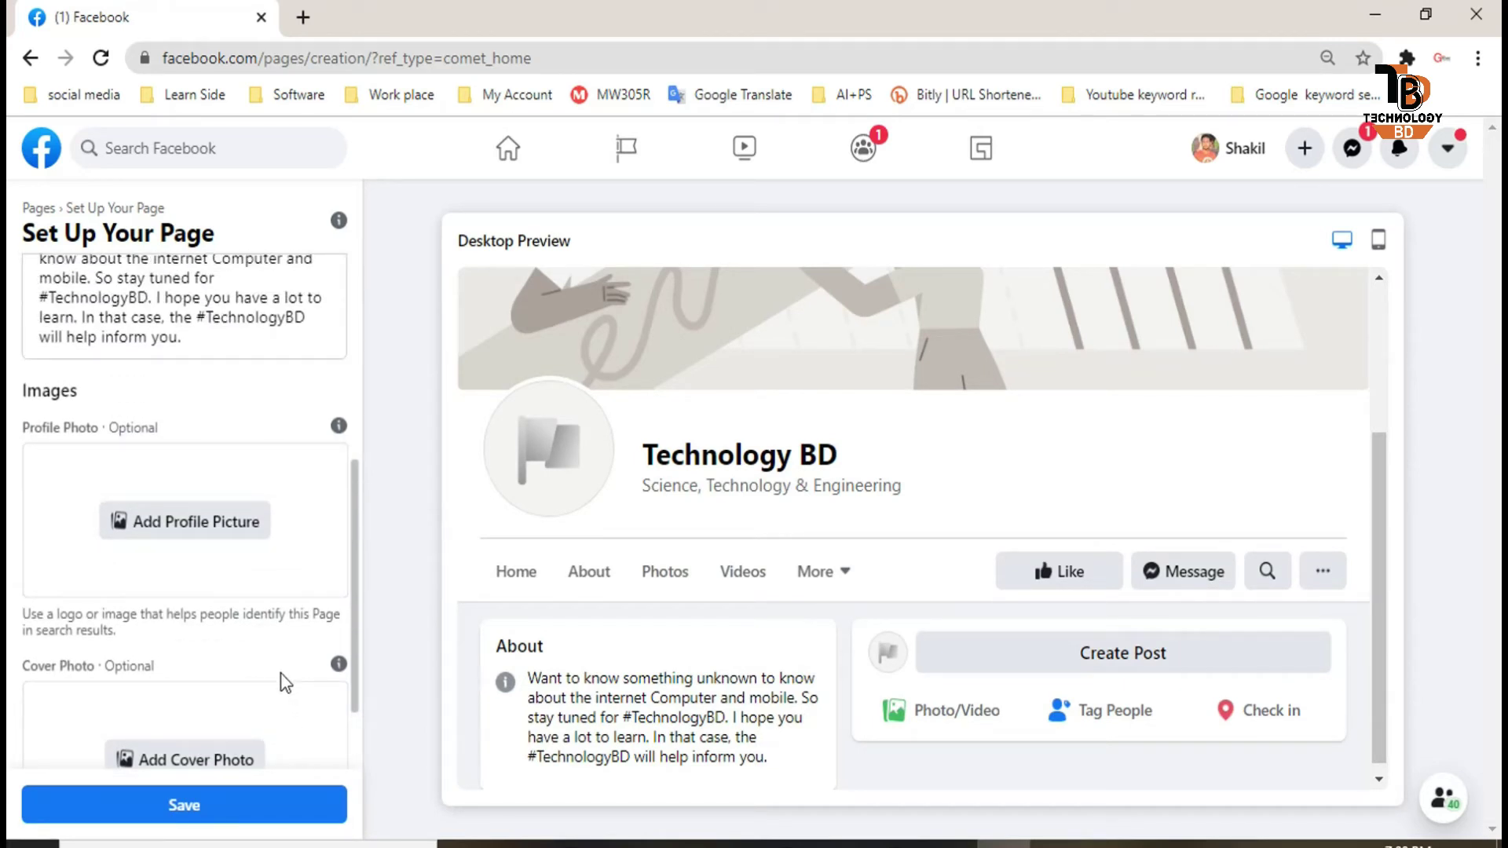
{"action": "left_click", "coordinate": [161, 522]}
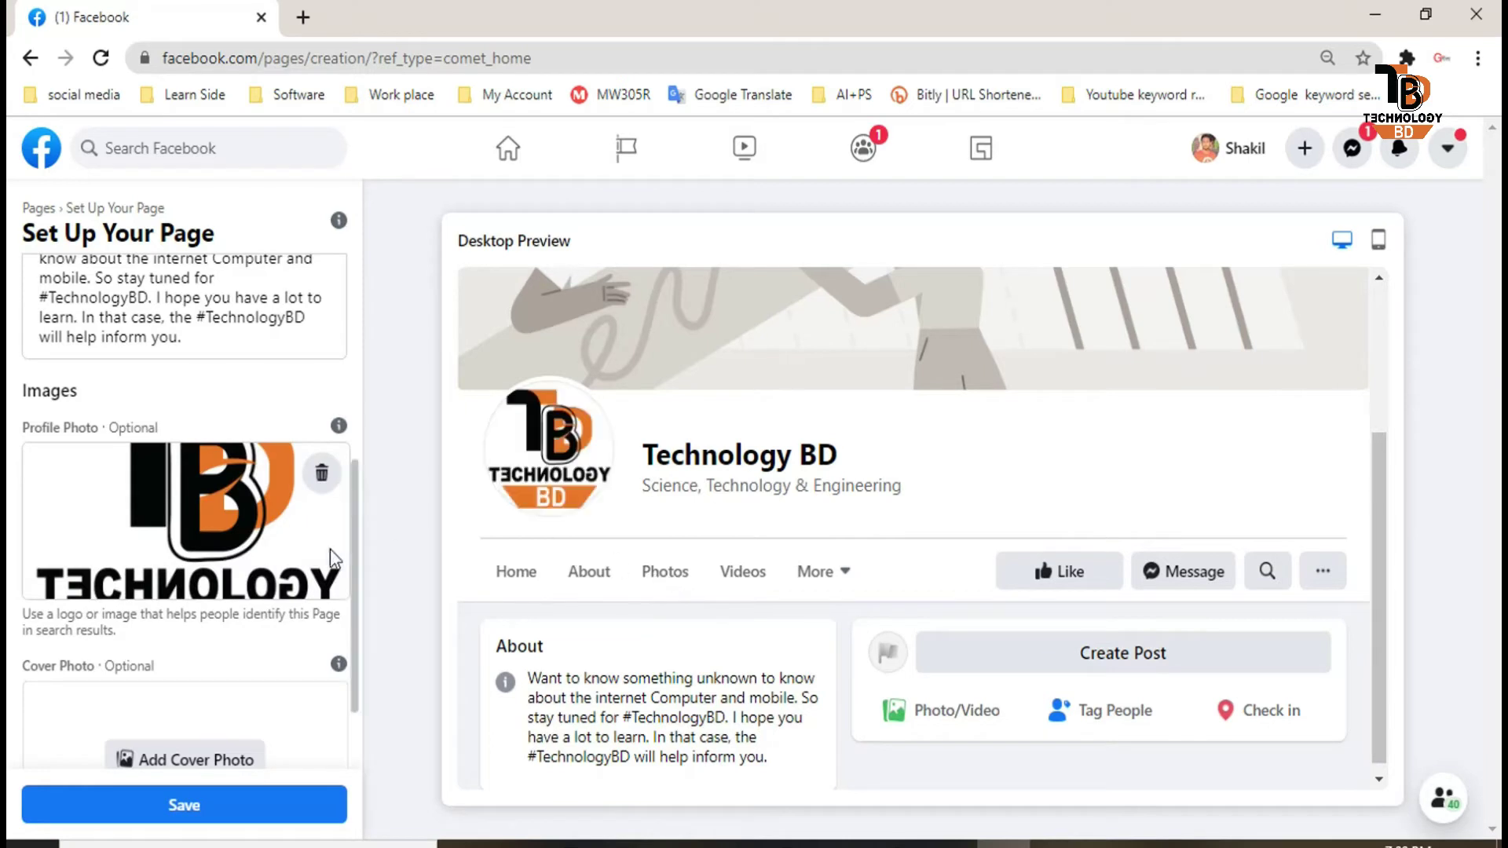
{"action": "scroll", "coordinate": [276, 571], "scroll_direction": "down", "scroll_amount": 1}
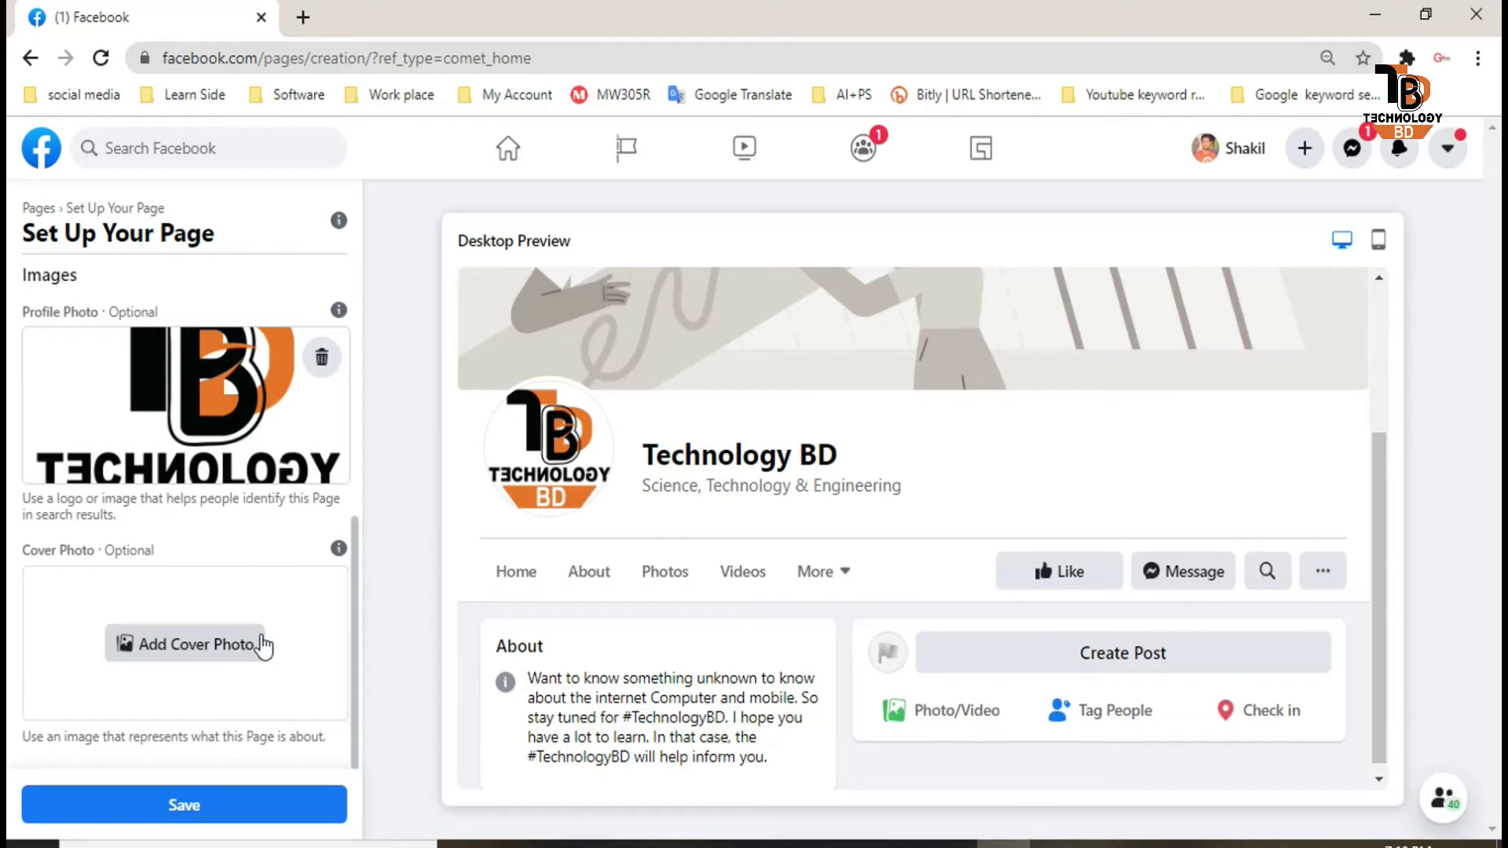
{"action": "left_click", "coordinate": [235, 817]}
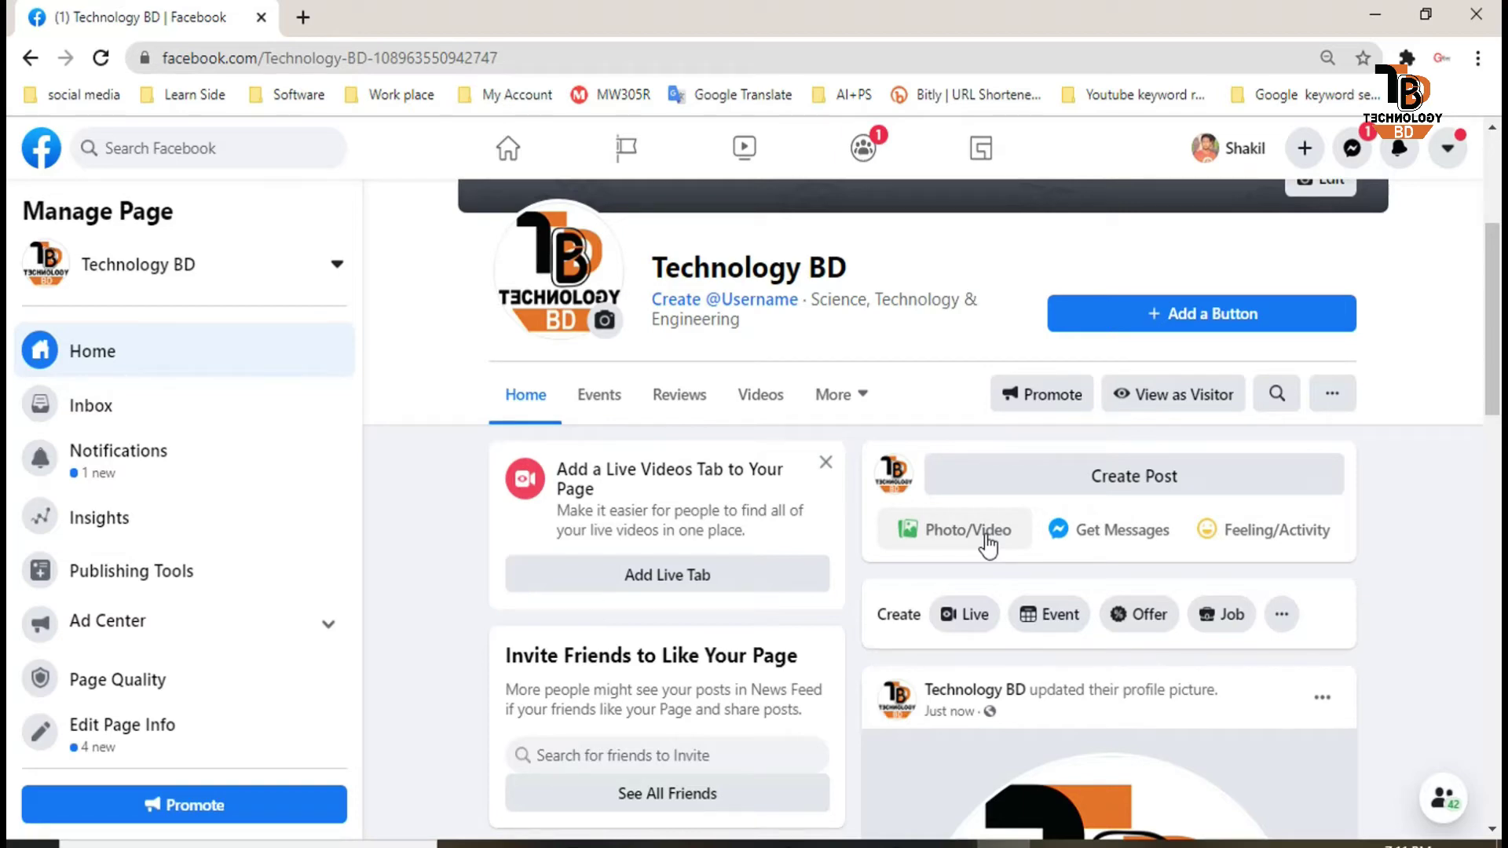
Step: Choose the My Video1 file for a new photo/video post on the Page
{"action": "left_click", "coordinate": [988, 542]}
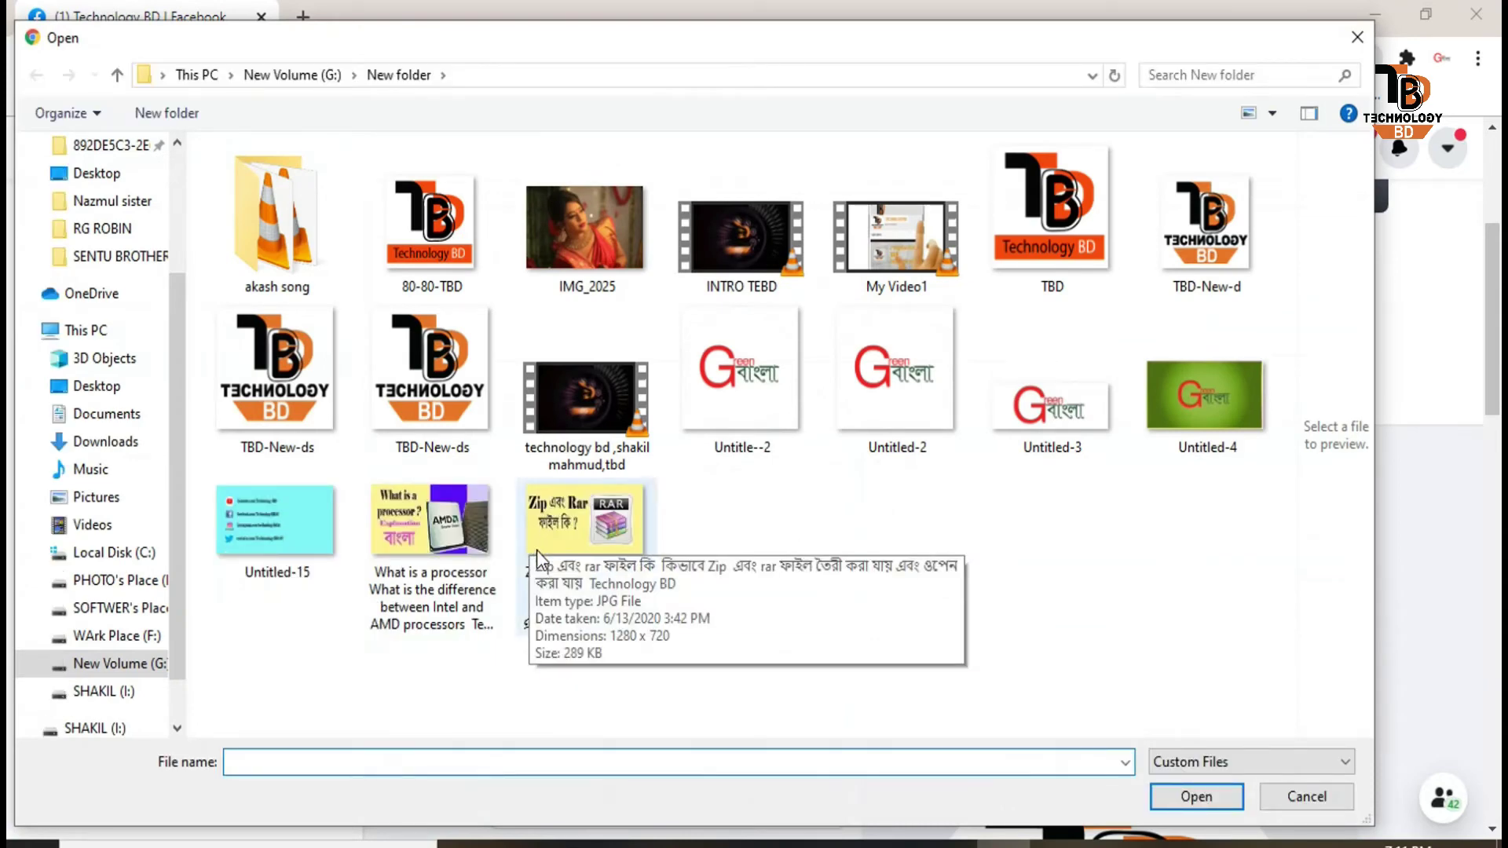
{"action": "double_click", "coordinate": [885, 247]}
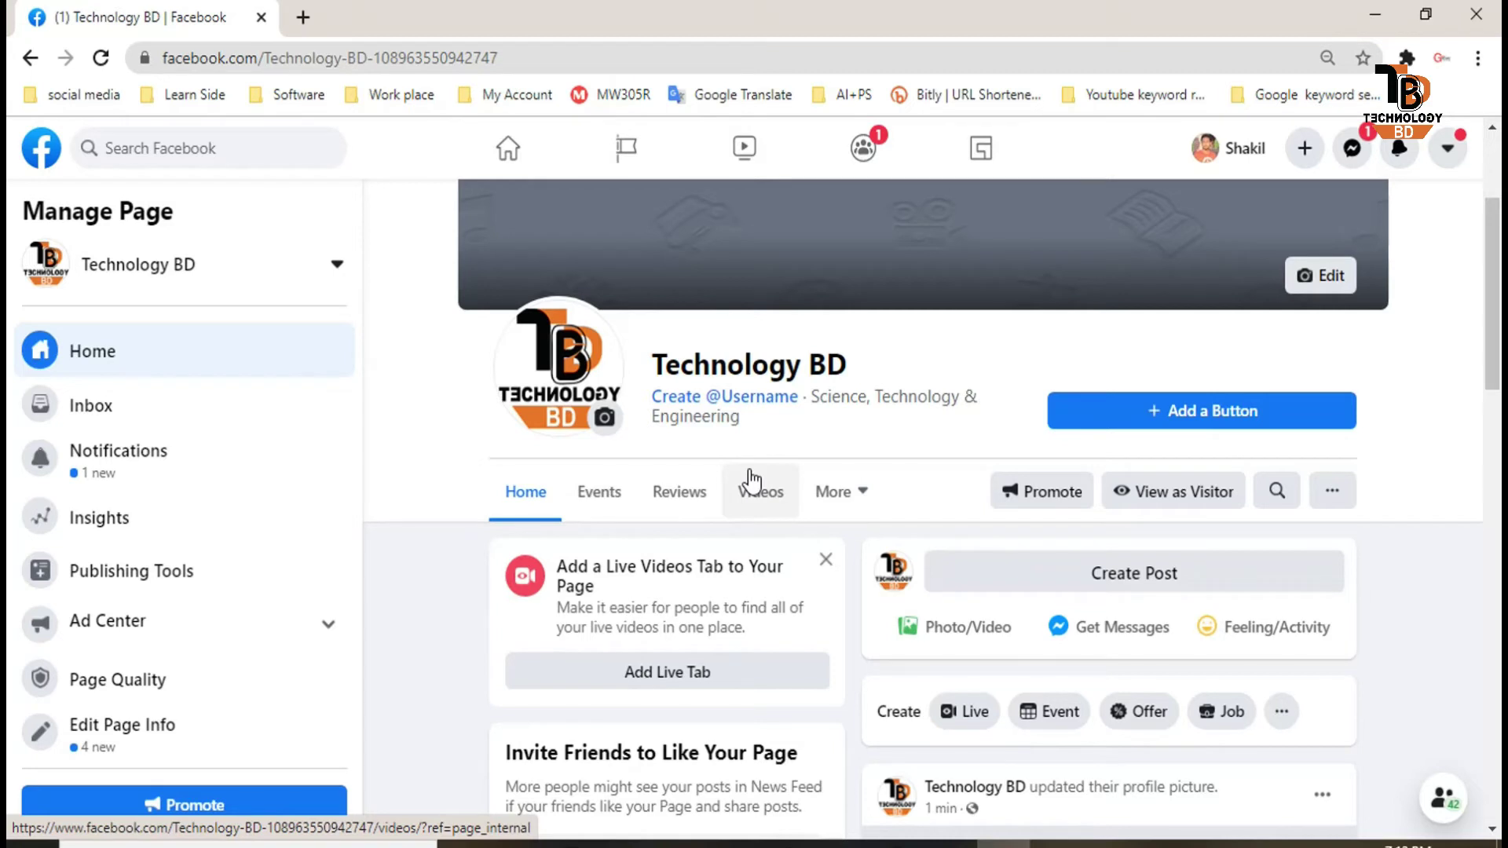
Step: Add a Send Message action button to the Page and reload the Page
{"action": "left_click", "coordinate": [1193, 421]}
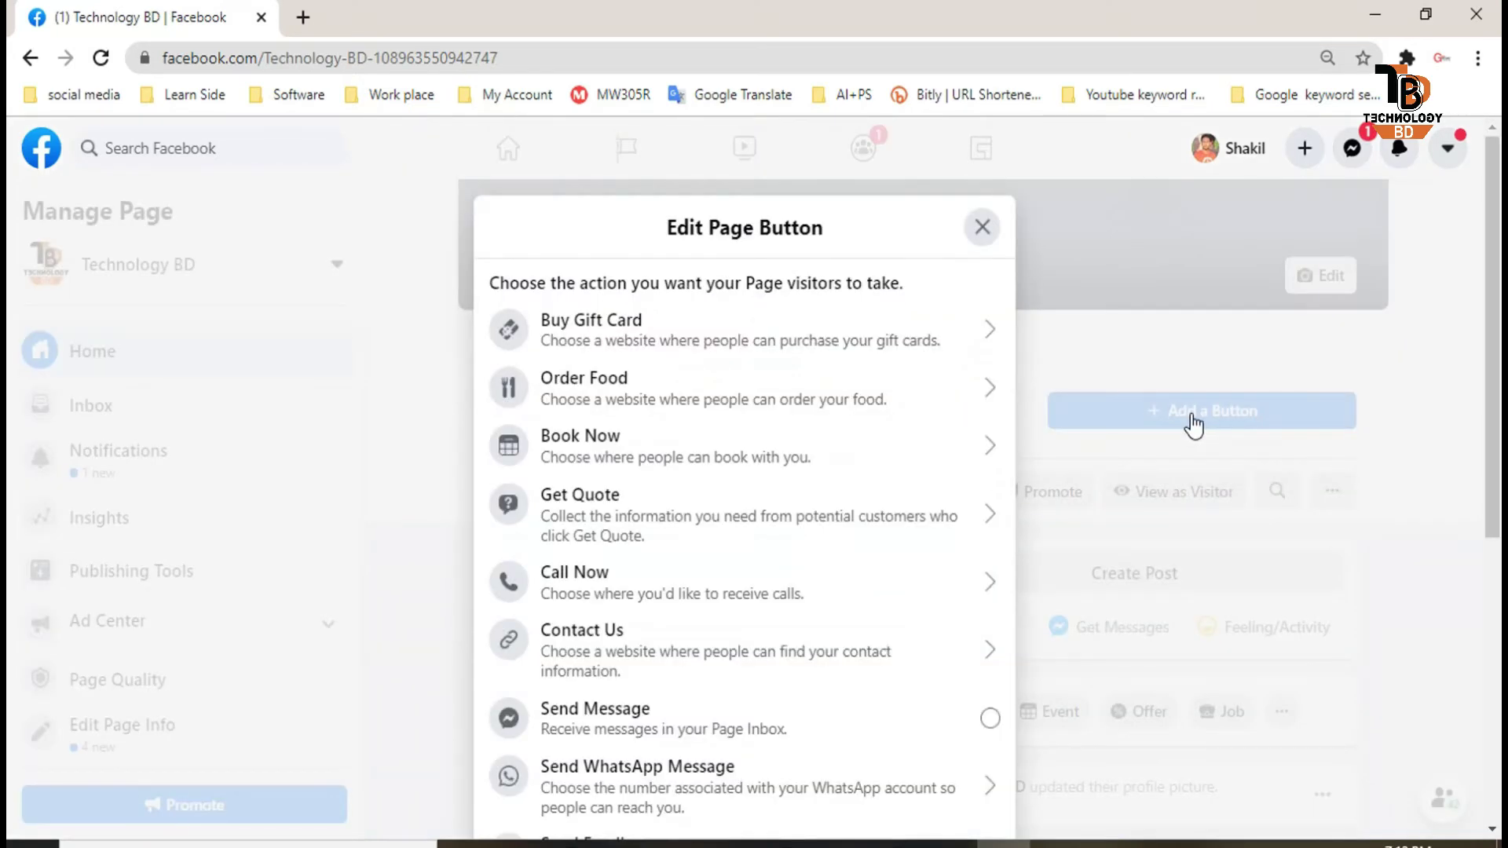
{"action": "scroll", "coordinate": [1191, 412], "scroll_direction": "down", "scroll_amount": 2}
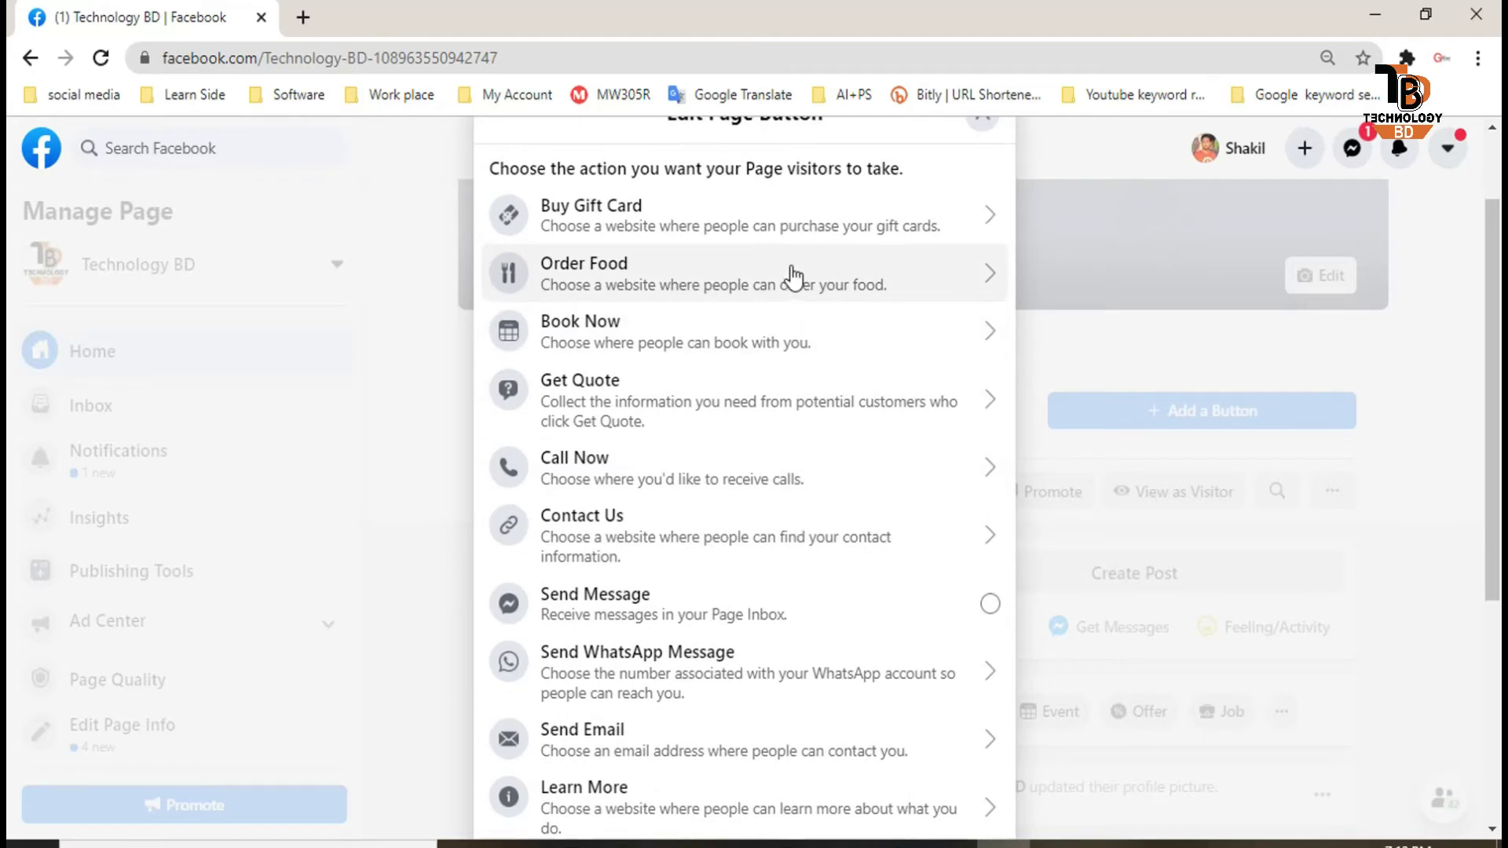
{"action": "scroll", "coordinate": [793, 275], "scroll_direction": "up", "scroll_amount": 2}
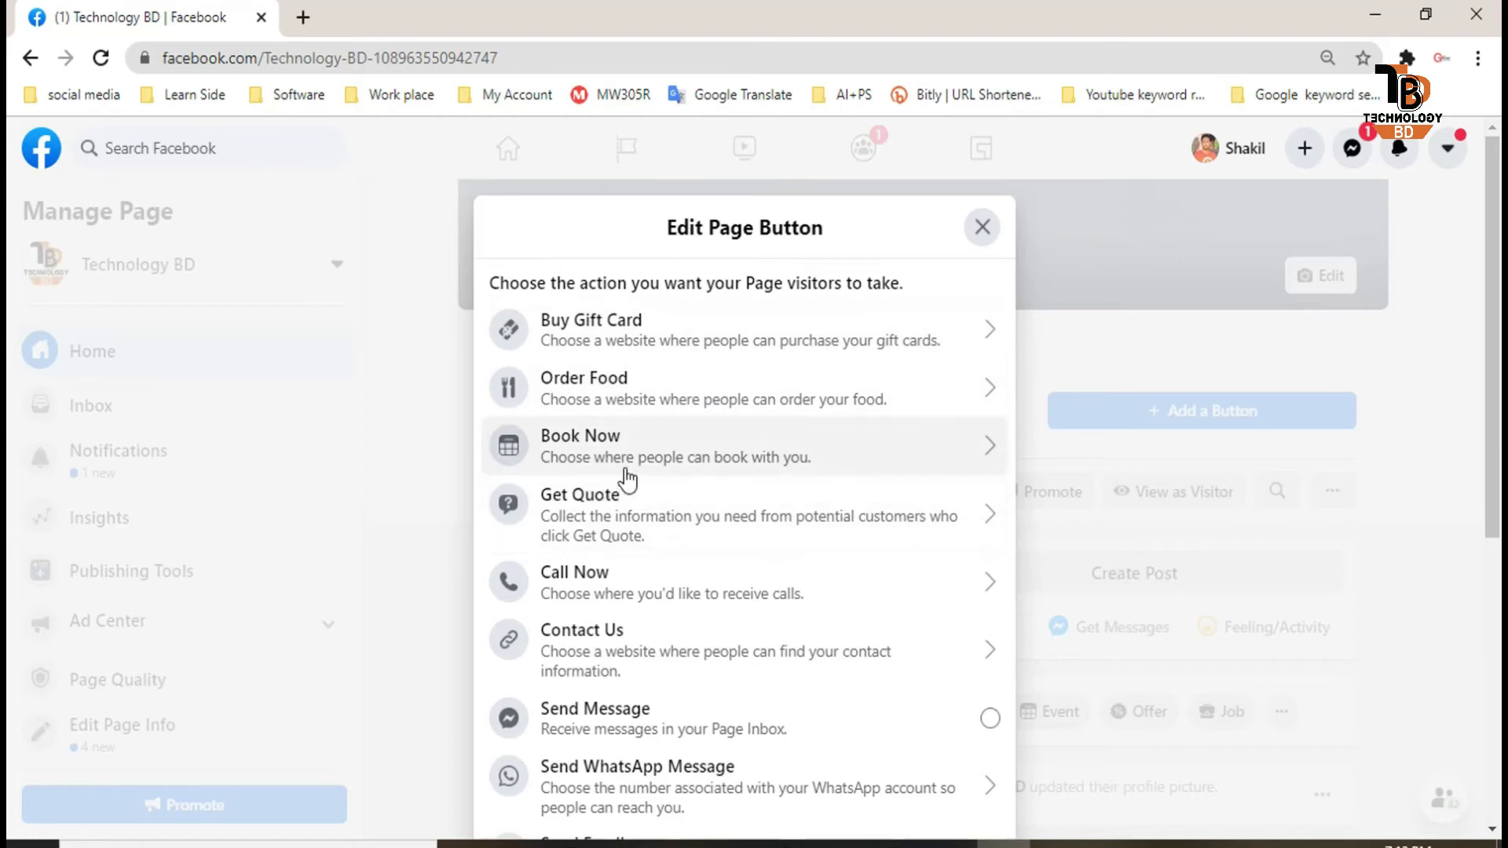
{"action": "scroll", "coordinate": [626, 536], "scroll_direction": "down", "scroll_amount": 2}
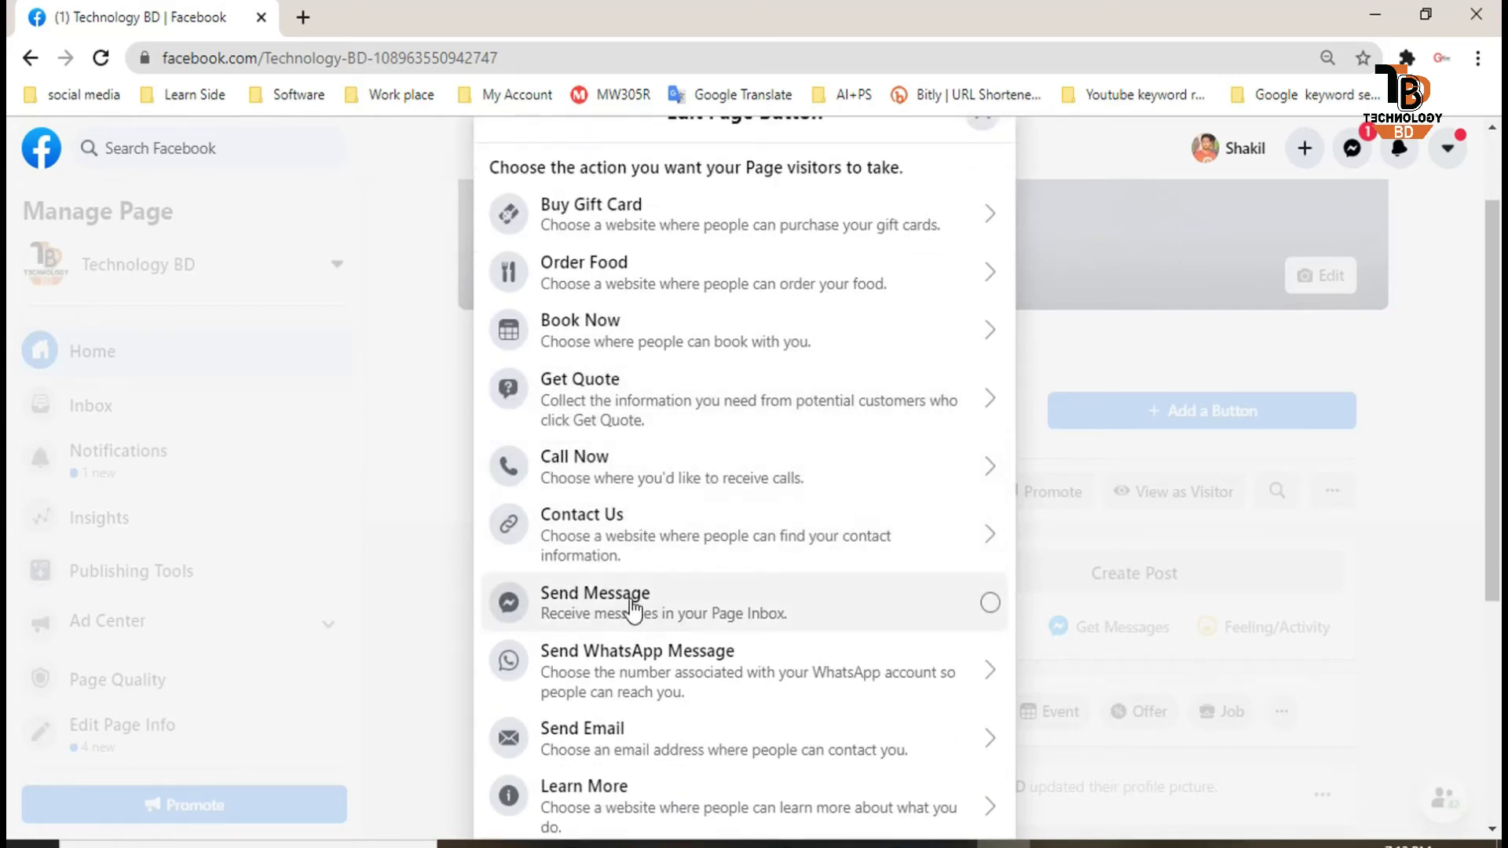
{"action": "scroll", "coordinate": [682, 621], "scroll_direction": "down", "scroll_amount": 2}
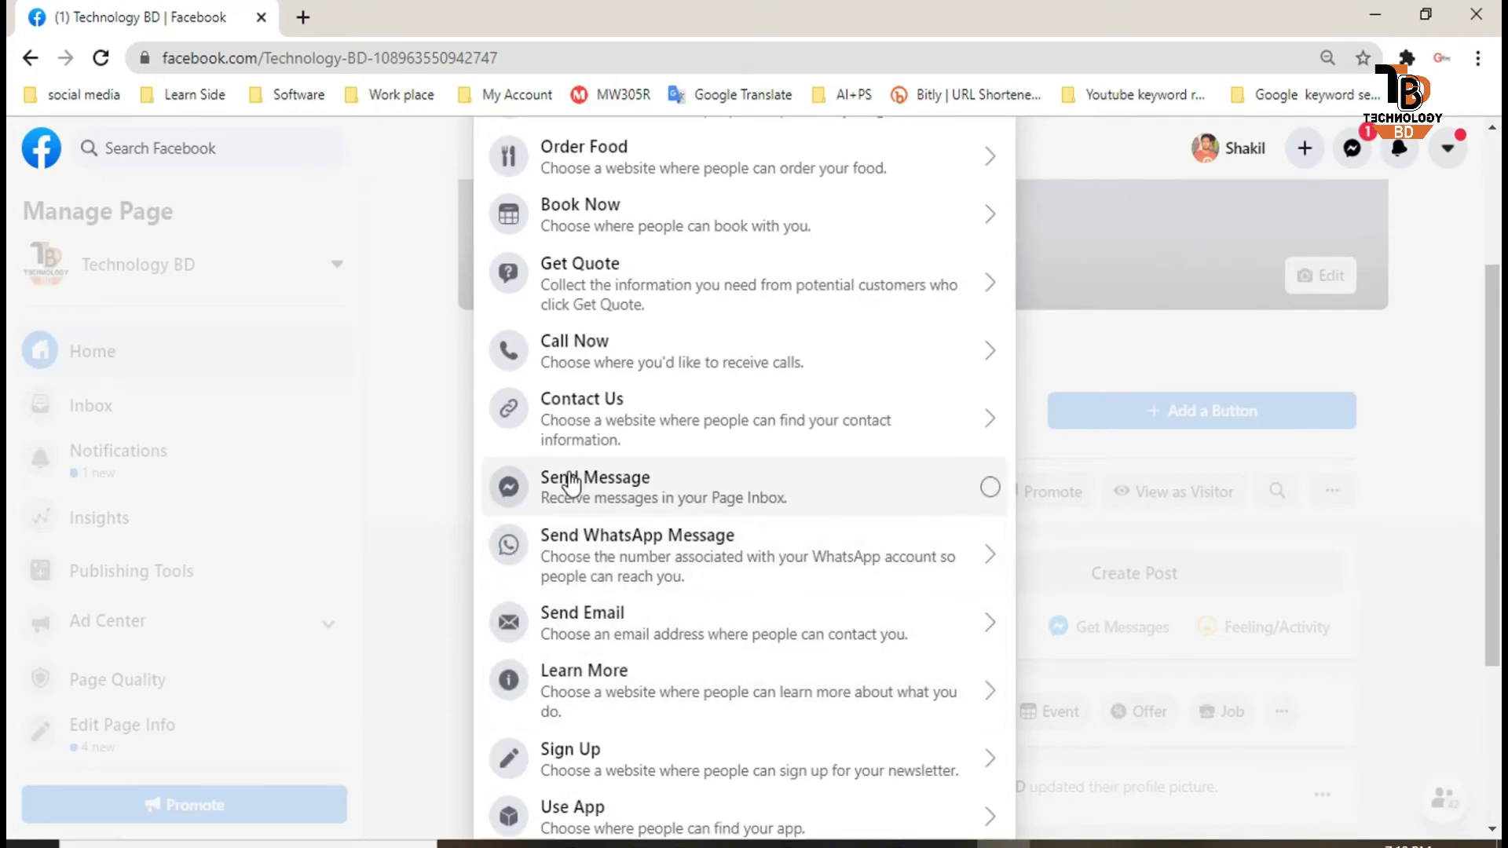
{"action": "left_click", "coordinate": [571, 485]}
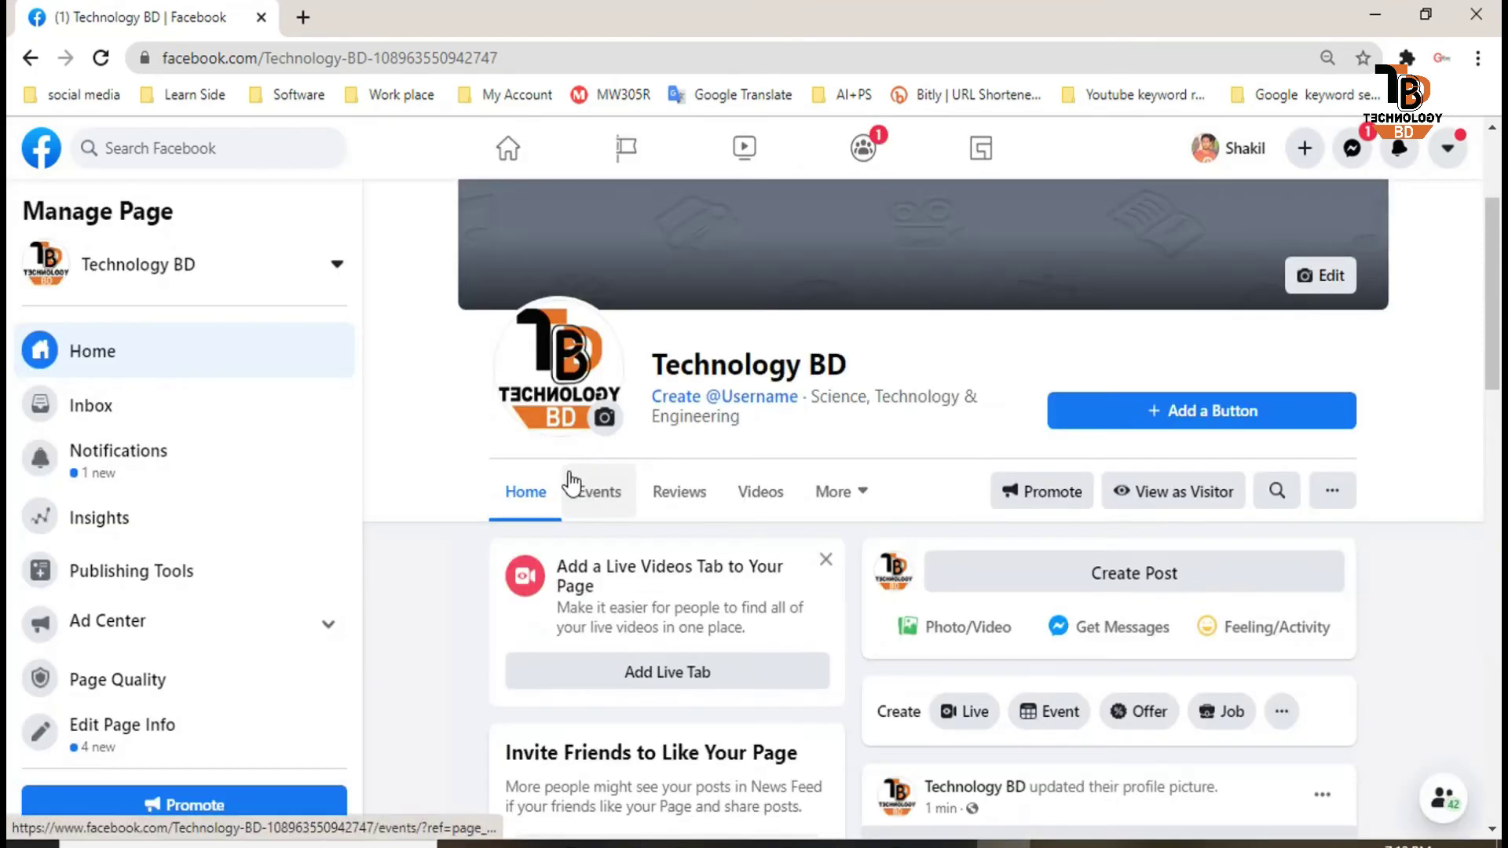
{"action": "right_click", "coordinate": [918, 469]}
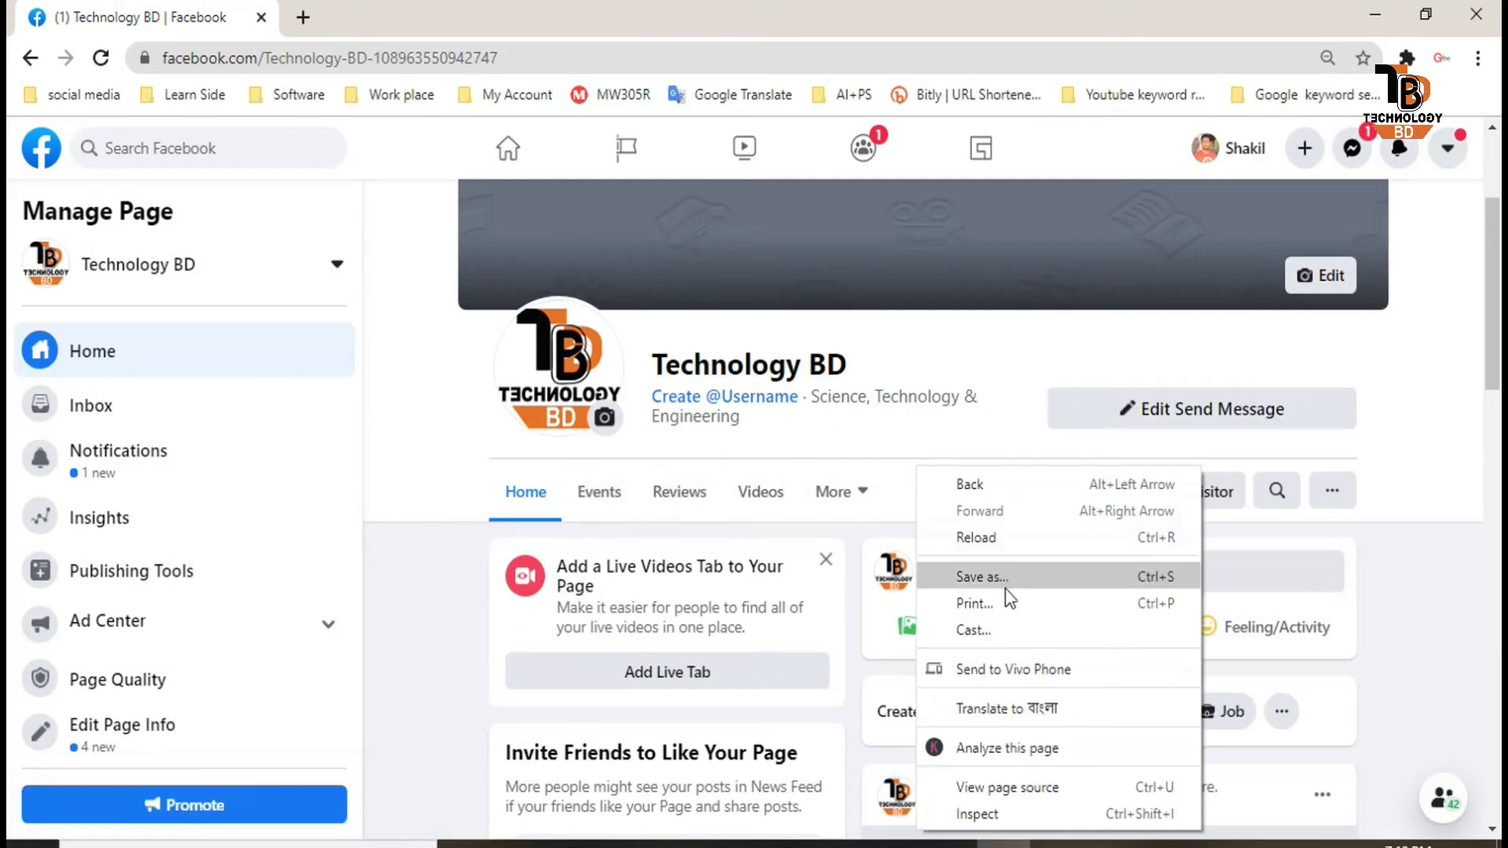
{"action": "left_click", "coordinate": [1007, 540]}
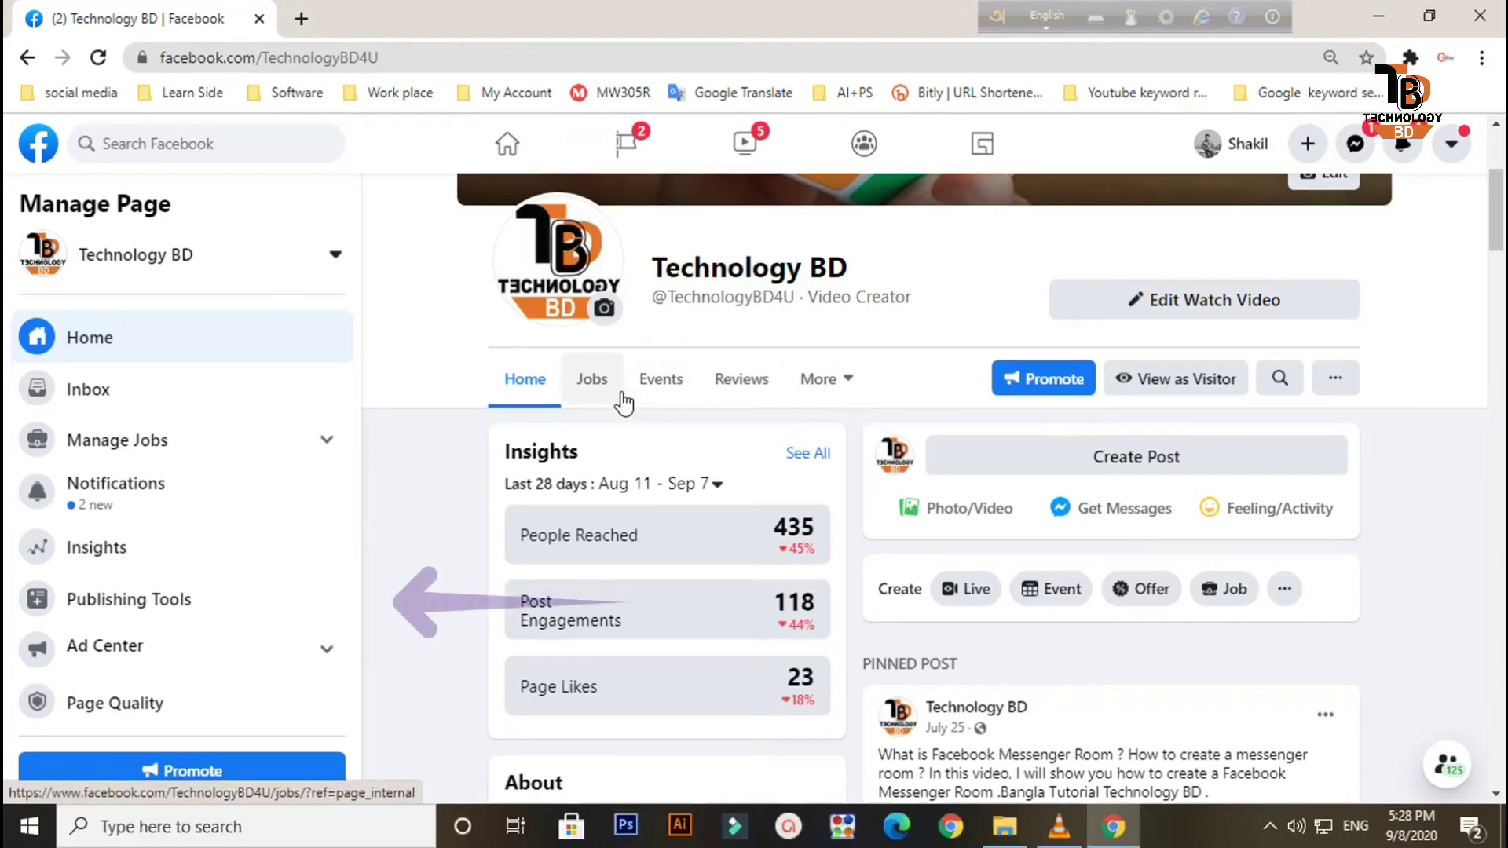
Step: Open Creator Studio from the Page's publishing tools and view its Monetization section
{"action": "left_click", "coordinate": [224, 605]}
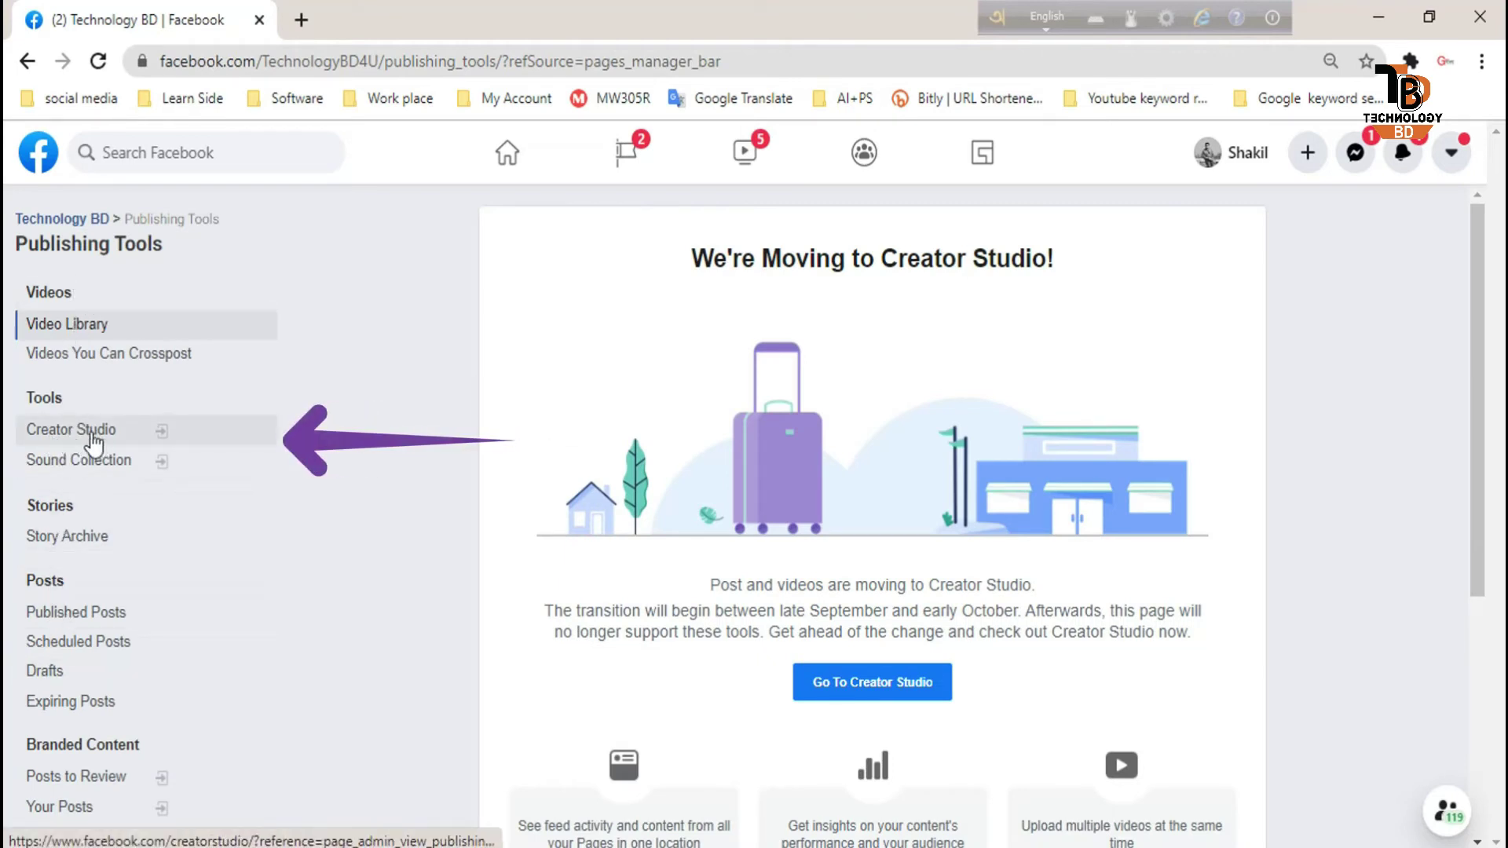
{"action": "left_click", "coordinate": [80, 435]}
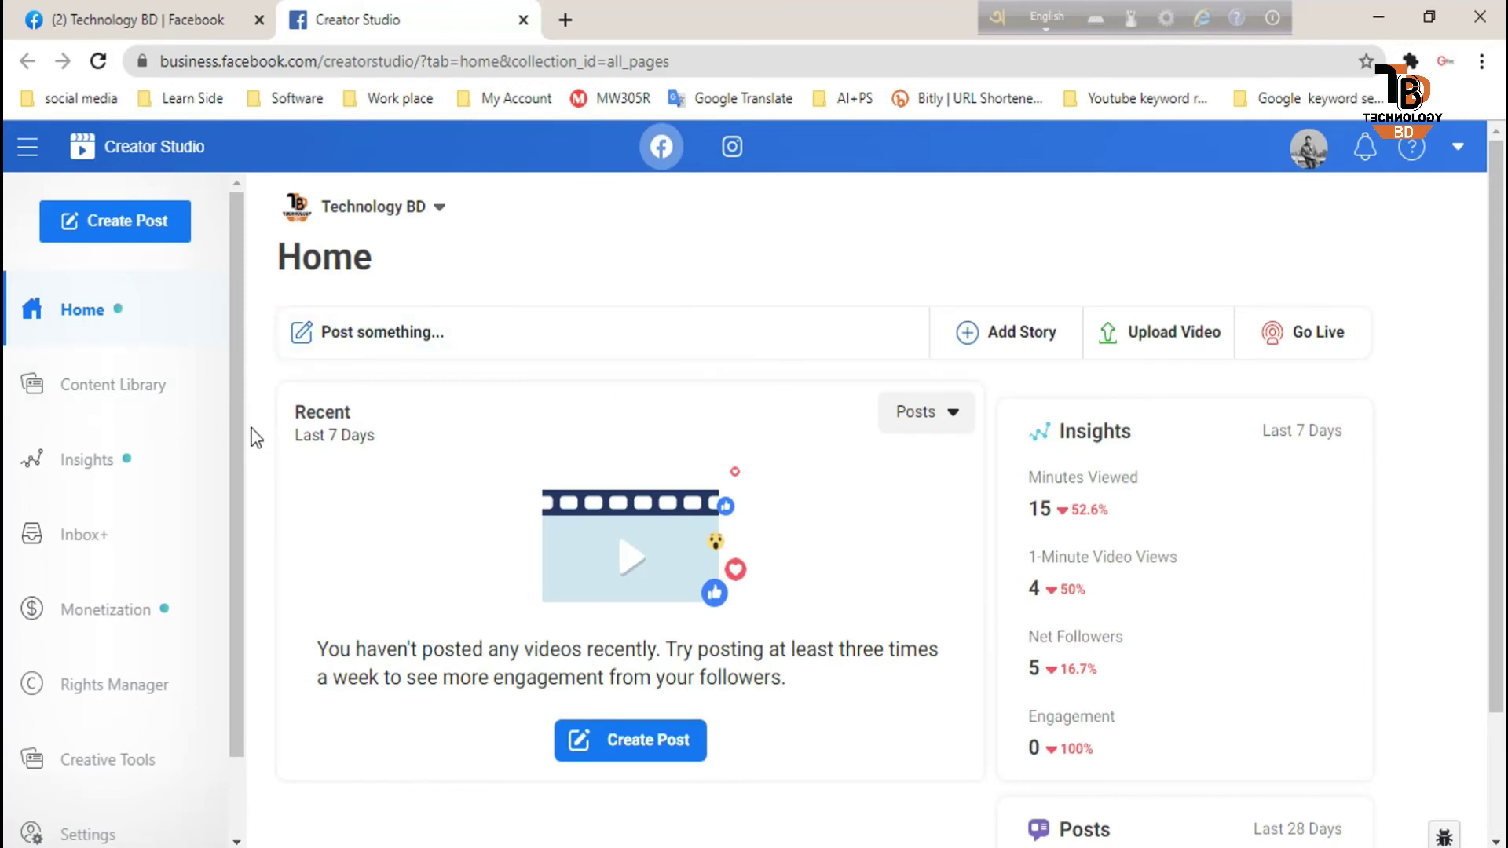
{"action": "left_click", "coordinate": [138, 611]}
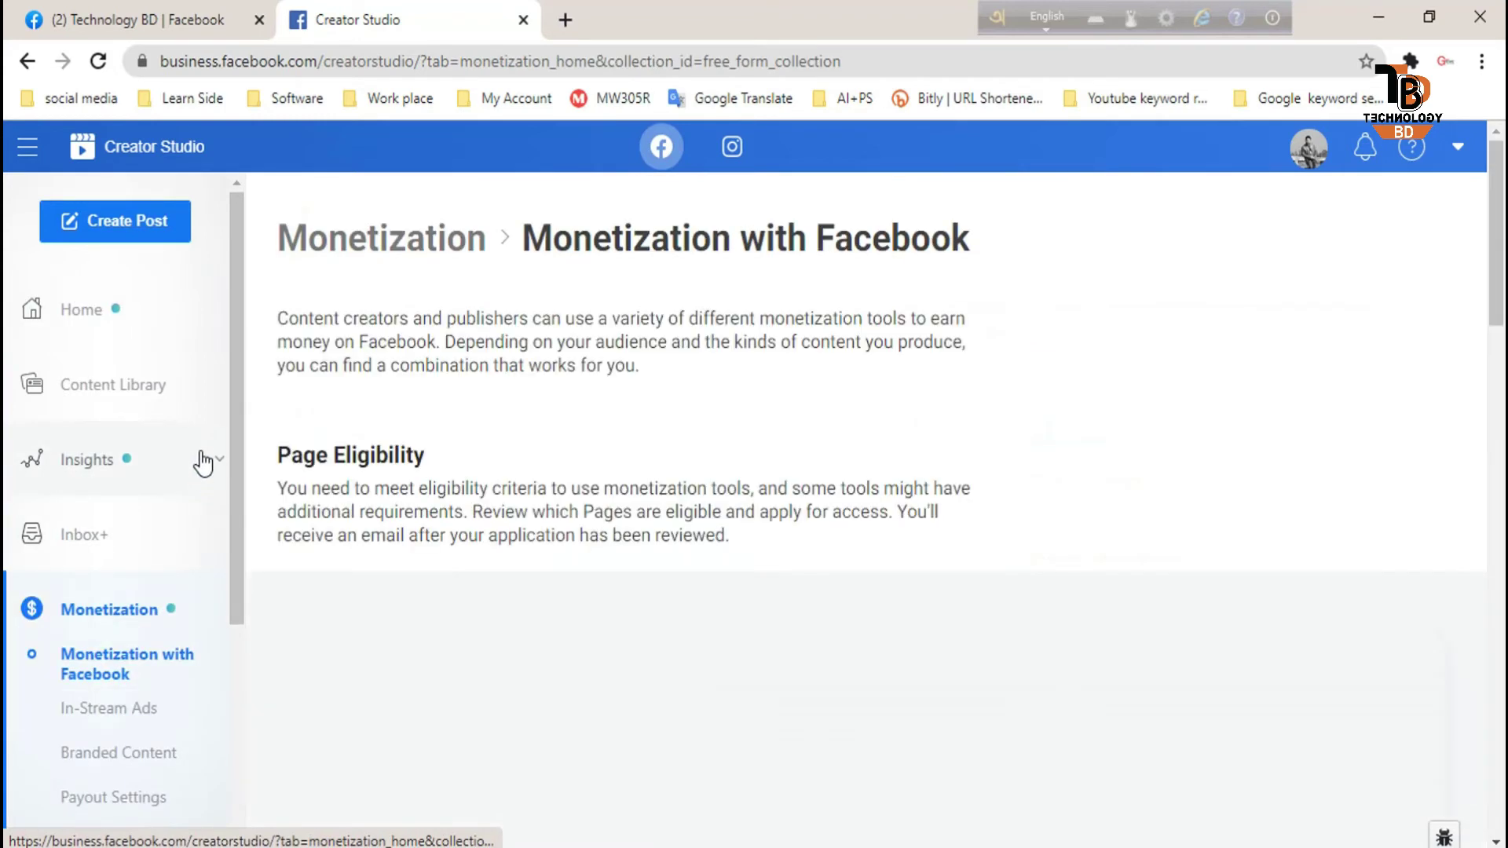
Step: Select the Technology BD Page under Page Eligibility and examine its monetization eligibility and the tools offered
{"action": "scroll", "coordinate": [204, 463], "scroll_direction": "down", "scroll_amount": 3}
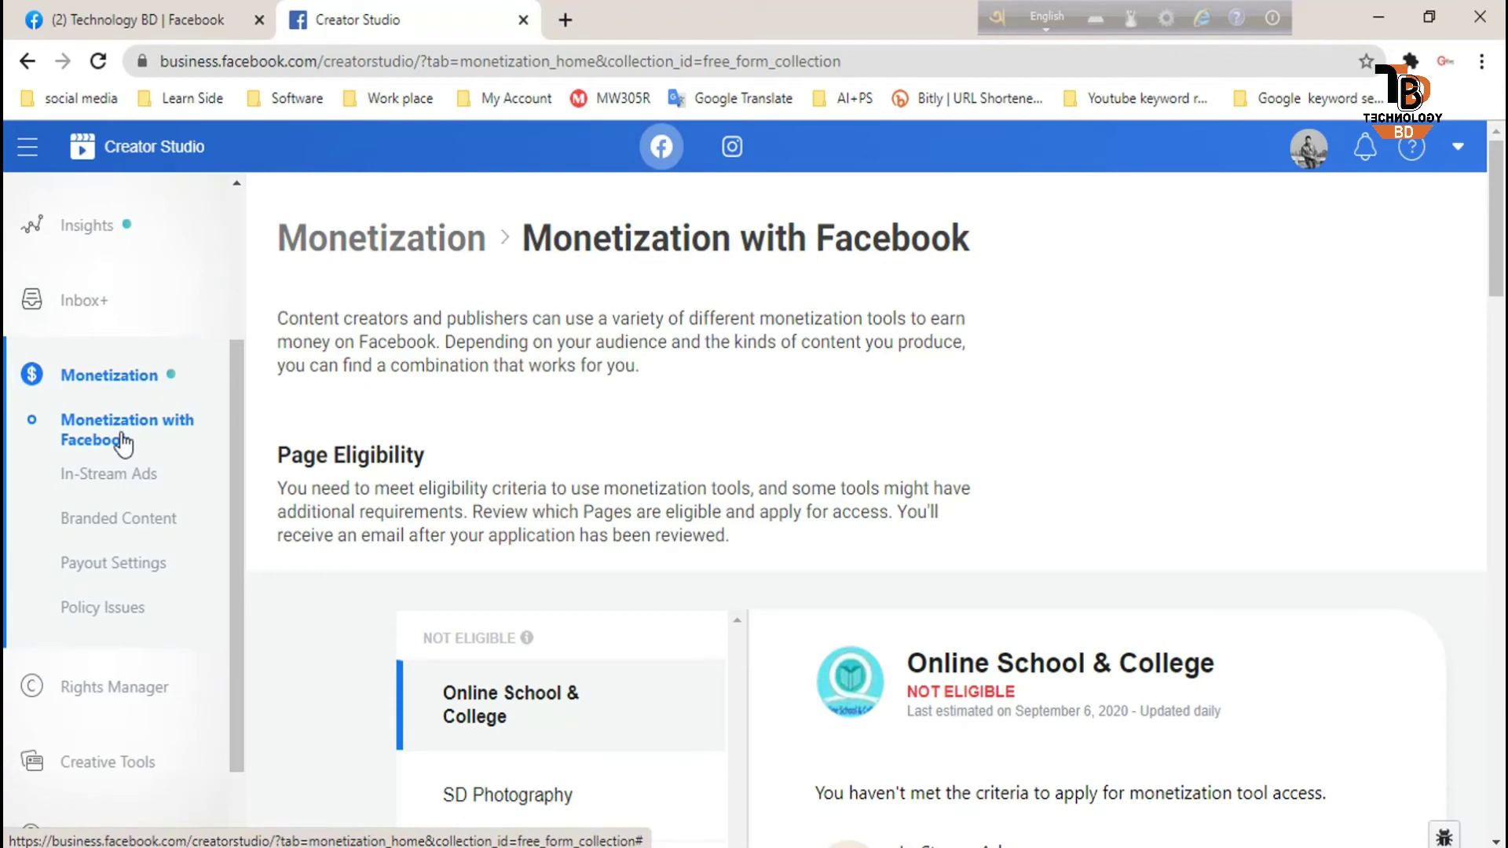
{"action": "scroll", "coordinate": [578, 481], "scroll_direction": "down", "scroll_amount": 7}
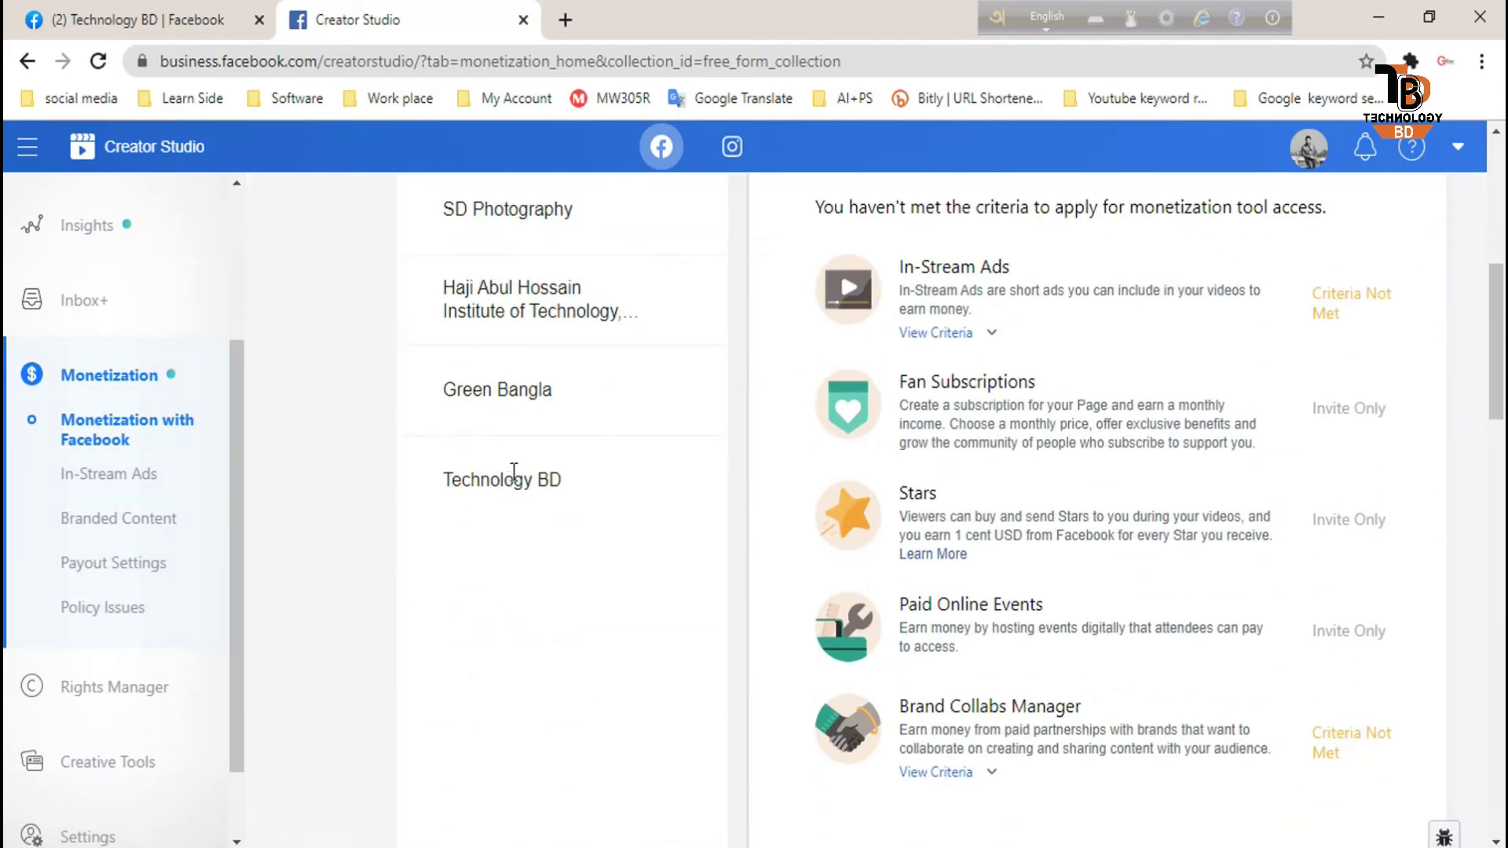
{"action": "left_click", "coordinate": [563, 483]}
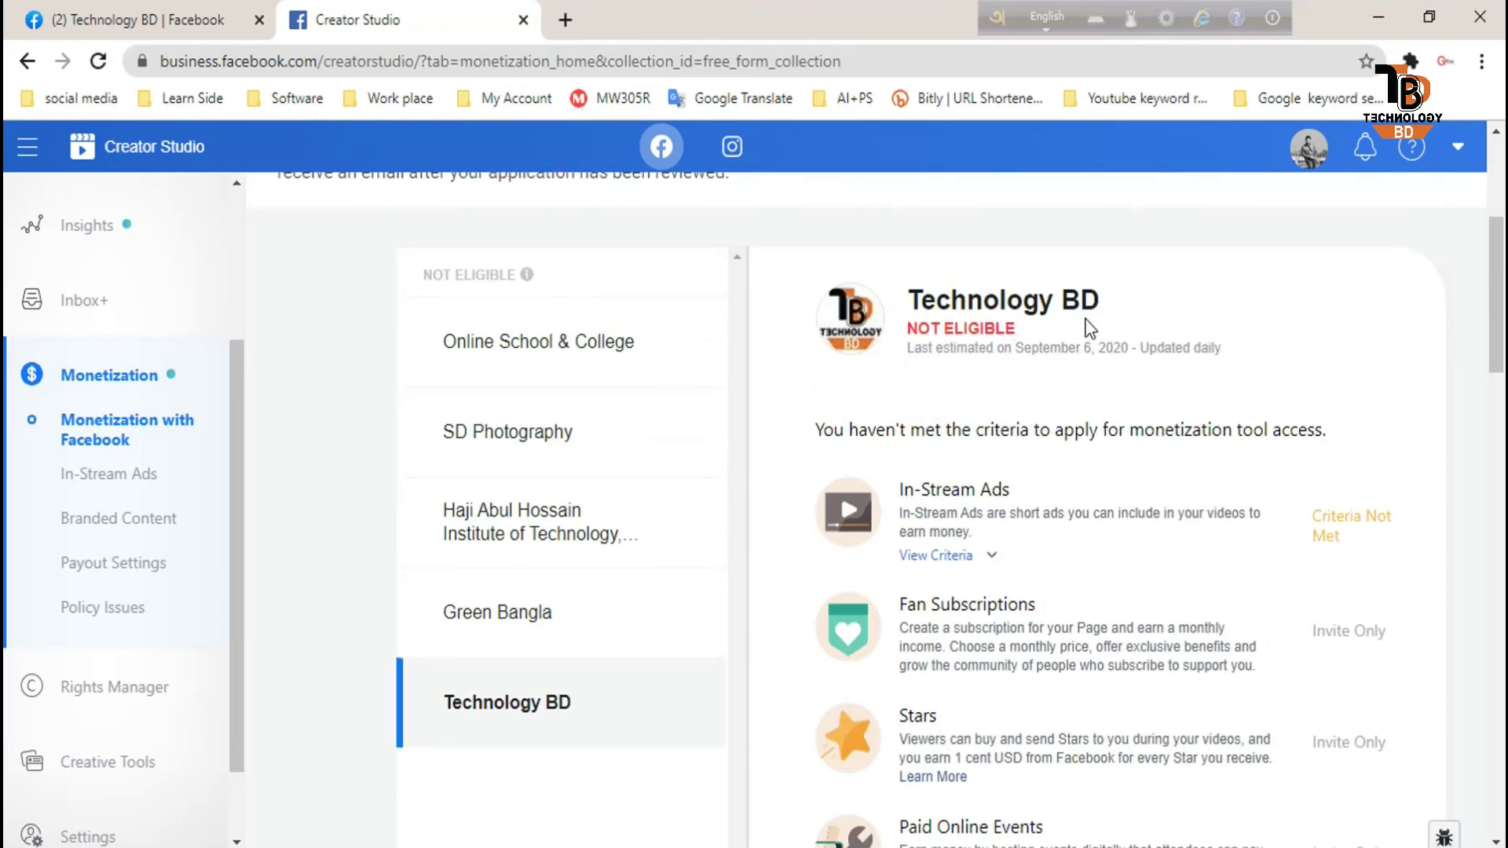
{"action": "scroll", "coordinate": [1088, 328], "scroll_direction": "down", "scroll_amount": 3}
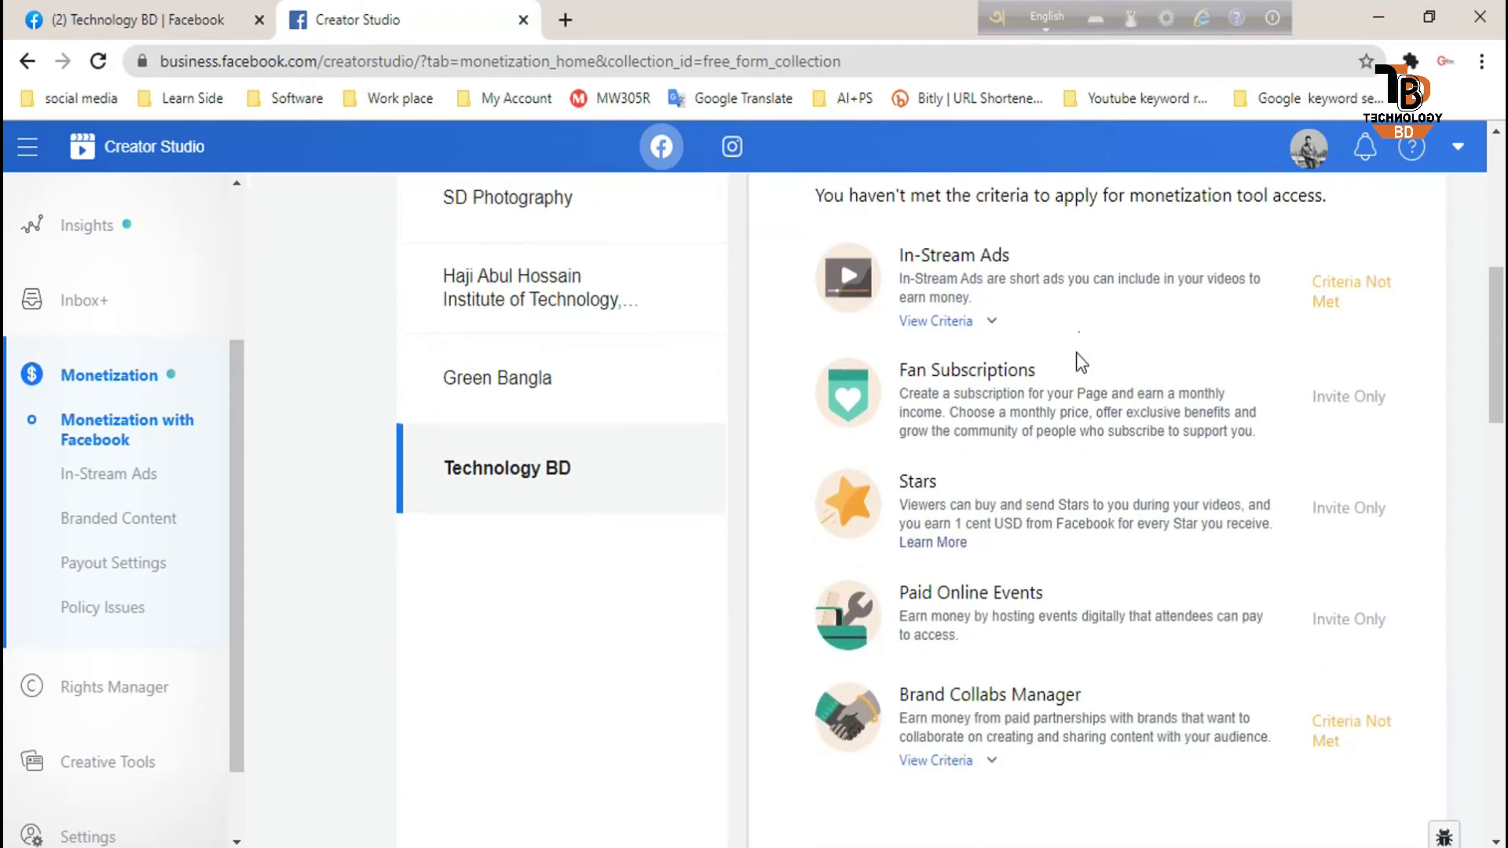
{"action": "scroll", "coordinate": [1049, 636], "scroll_direction": "up", "scroll_amount": 3}
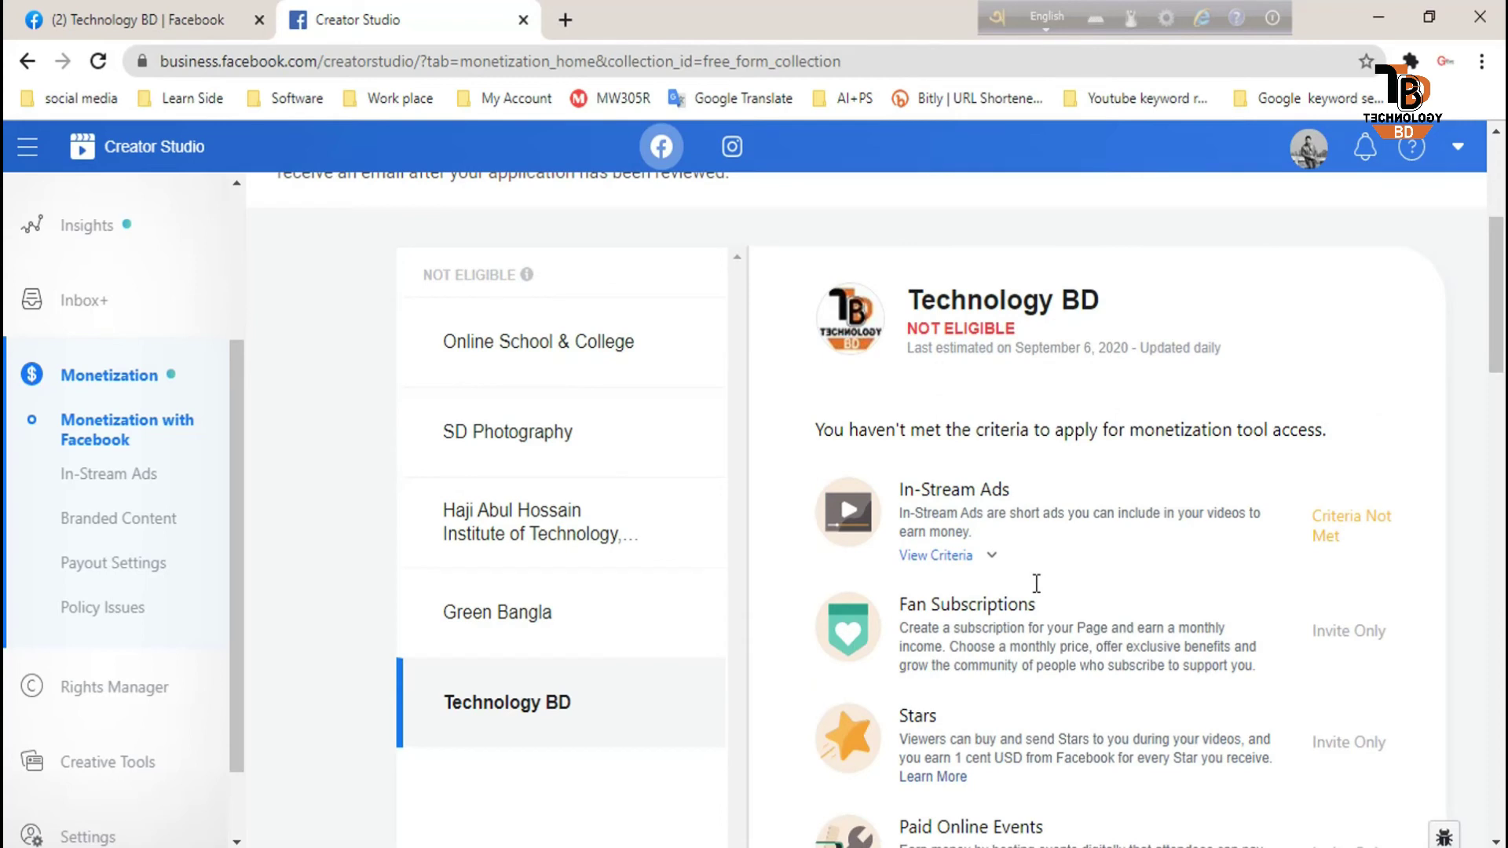
{"action": "left_click_drag", "start_coordinate": [1032, 336], "coordinate": [905, 330]}
{"action": "left_click", "coordinate": [1170, 300]}
{"action": "scroll", "coordinate": [1014, 495], "scroll_direction": "down", "scroll_amount": 2}
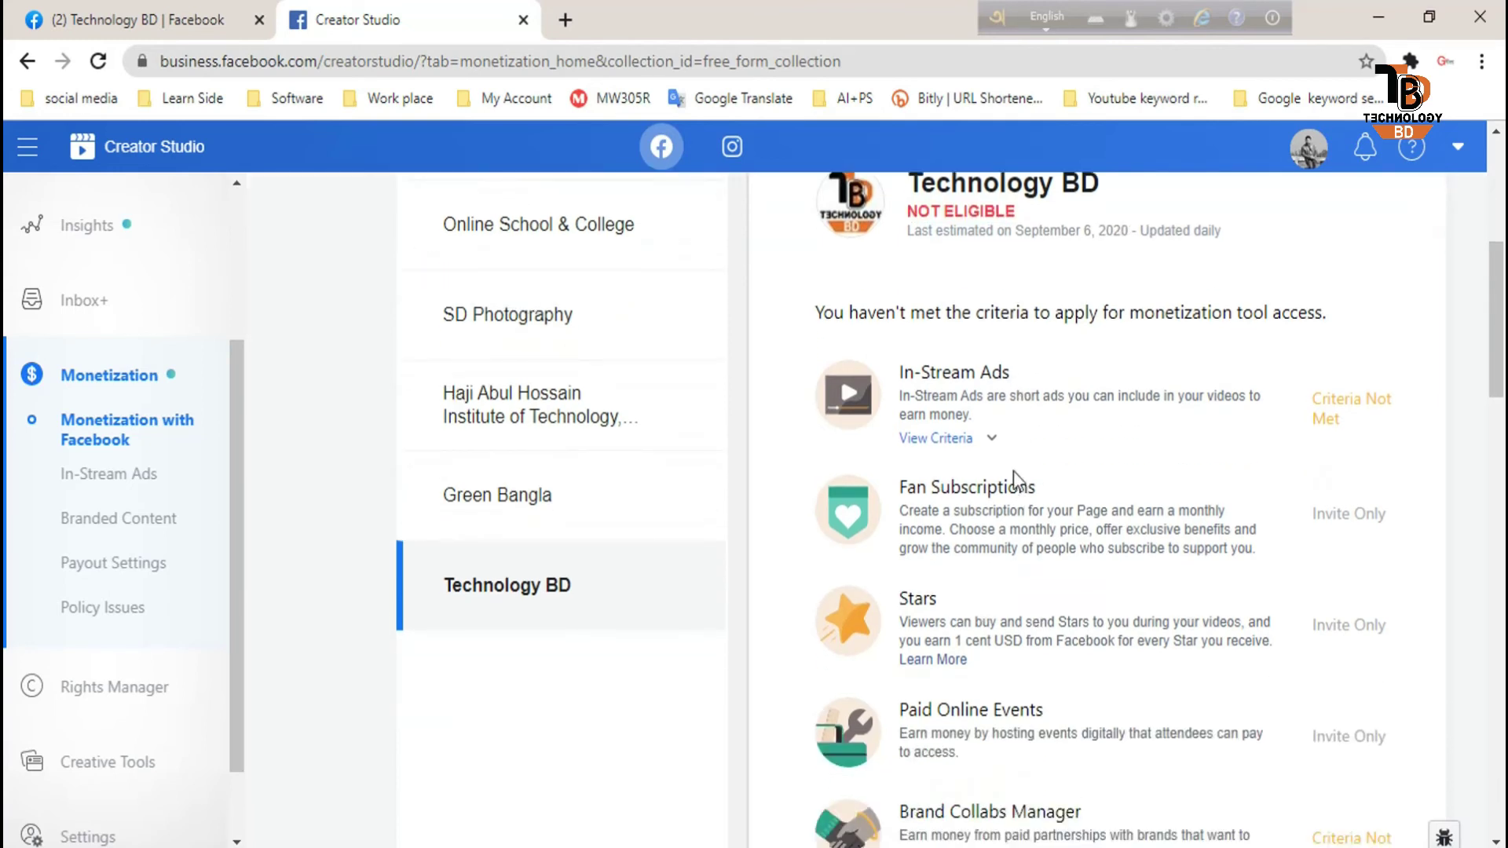
Step: Read the Best For and Eligibility requirements of In-Stream Ads under Monetization Tools
{"action": "scroll", "coordinate": [903, 480], "scroll_direction": "down", "scroll_amount": 12}
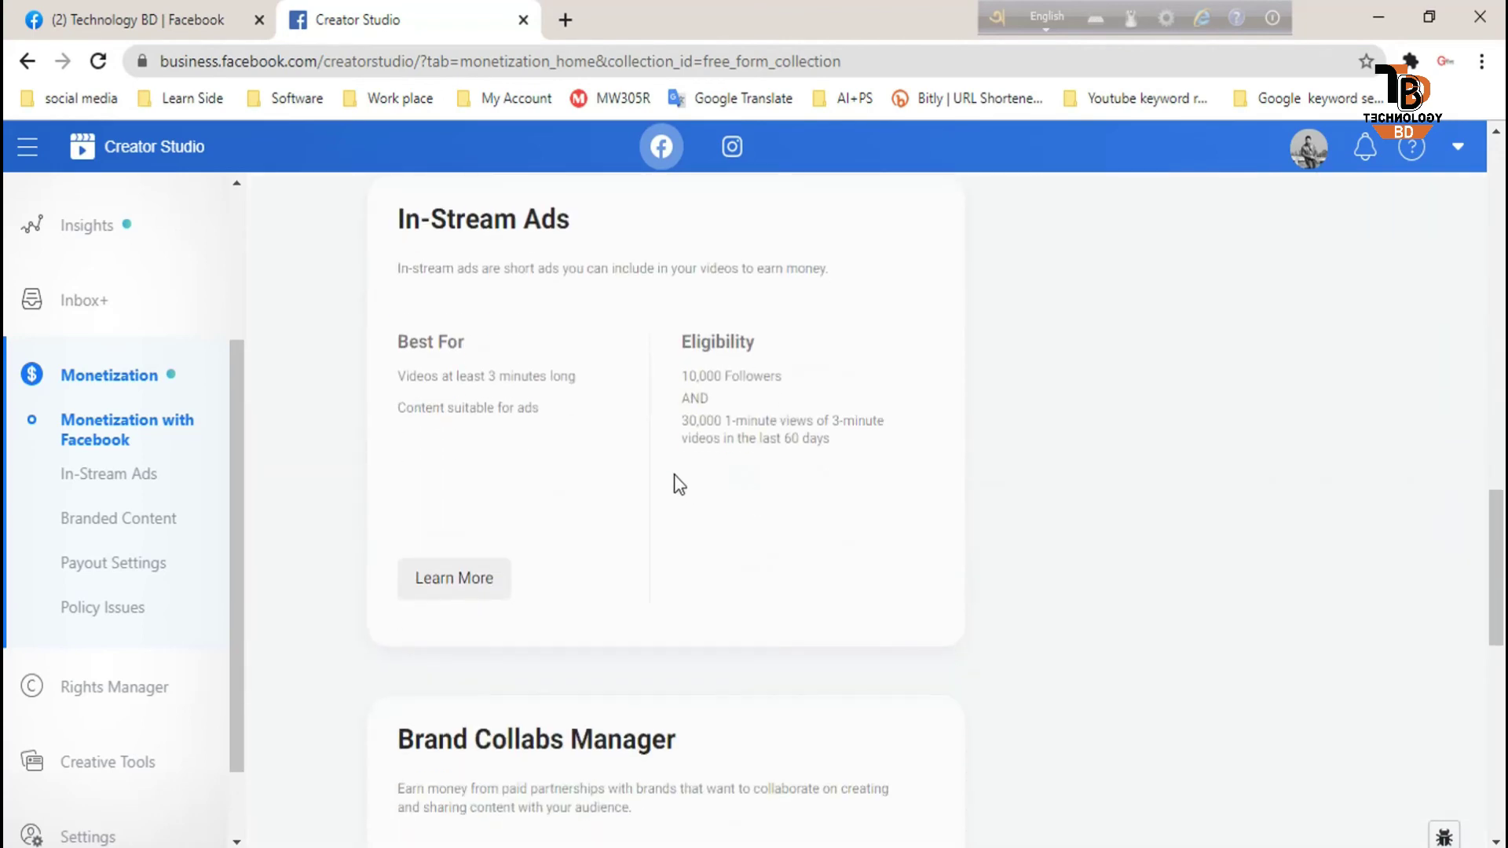
{"action": "left_click_drag", "start_coordinate": [561, 416], "coordinate": [388, 377]}
{"action": "left_click", "coordinate": [593, 405]}
{"action": "scroll", "coordinate": [961, 424], "scroll_direction": "up", "scroll_amount": 5}
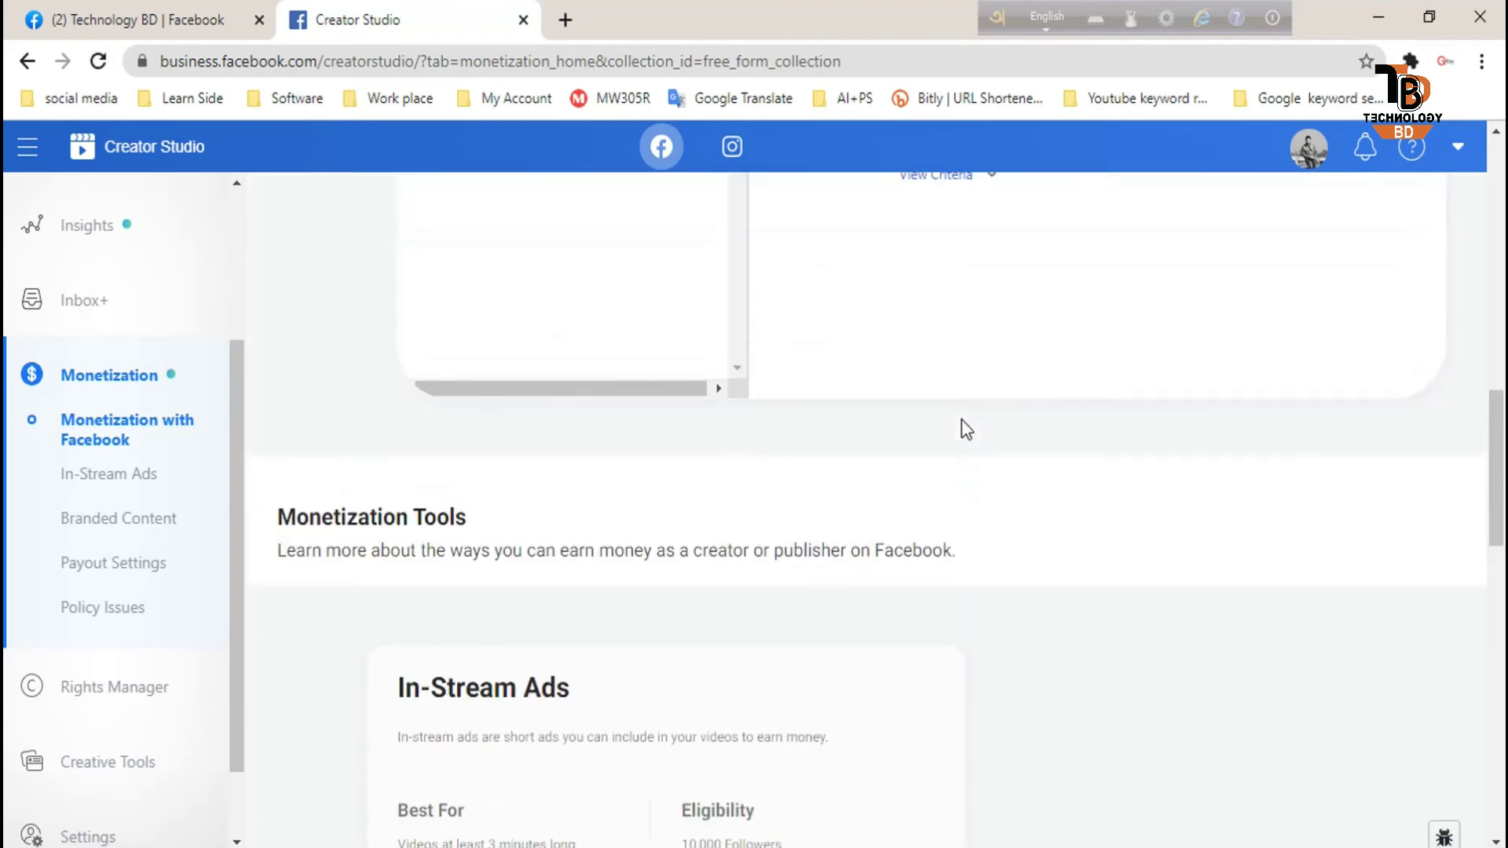
{"action": "scroll", "coordinate": [961, 419], "scroll_direction": "down", "scroll_amount": 4}
{"action": "left_click_drag", "start_coordinate": [837, 568], "coordinate": [701, 501]}
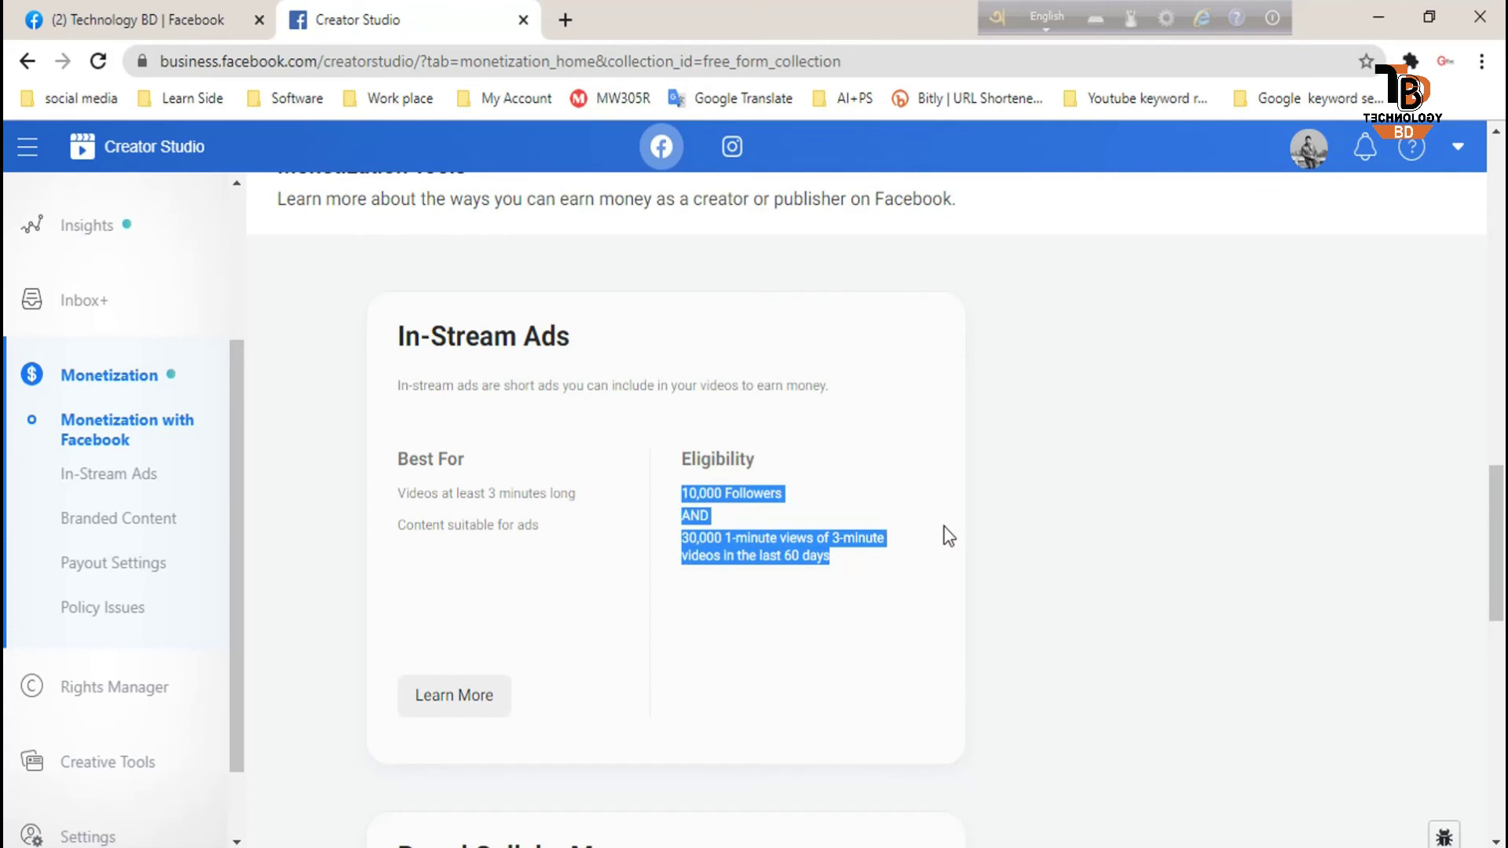
{"action": "left_click", "coordinate": [1081, 482]}
Step: Expand the In-Stream Ads criteria for Technology BD and examine the follower and 1-minute view requirements
{"action": "scroll", "coordinate": [1080, 482], "scroll_direction": "up", "scroll_amount": 7}
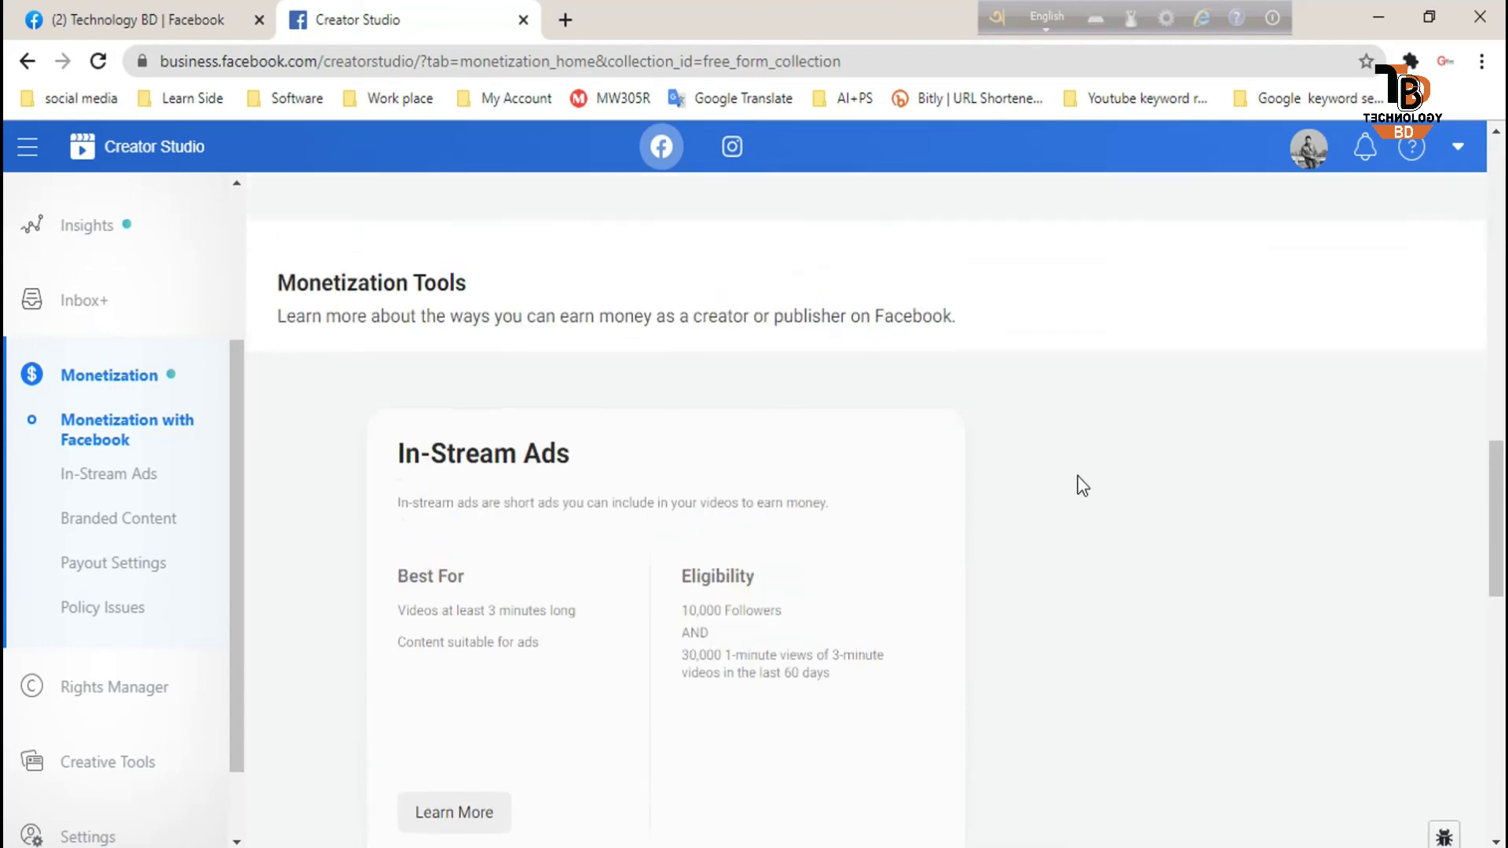
{"action": "scroll", "coordinate": [1100, 452], "scroll_direction": "up", "scroll_amount": 7}
{"action": "scroll", "coordinate": [1098, 445], "scroll_direction": "down", "scroll_amount": 4}
{"action": "scroll", "coordinate": [1008, 434], "scroll_direction": "up", "scroll_amount": 4}
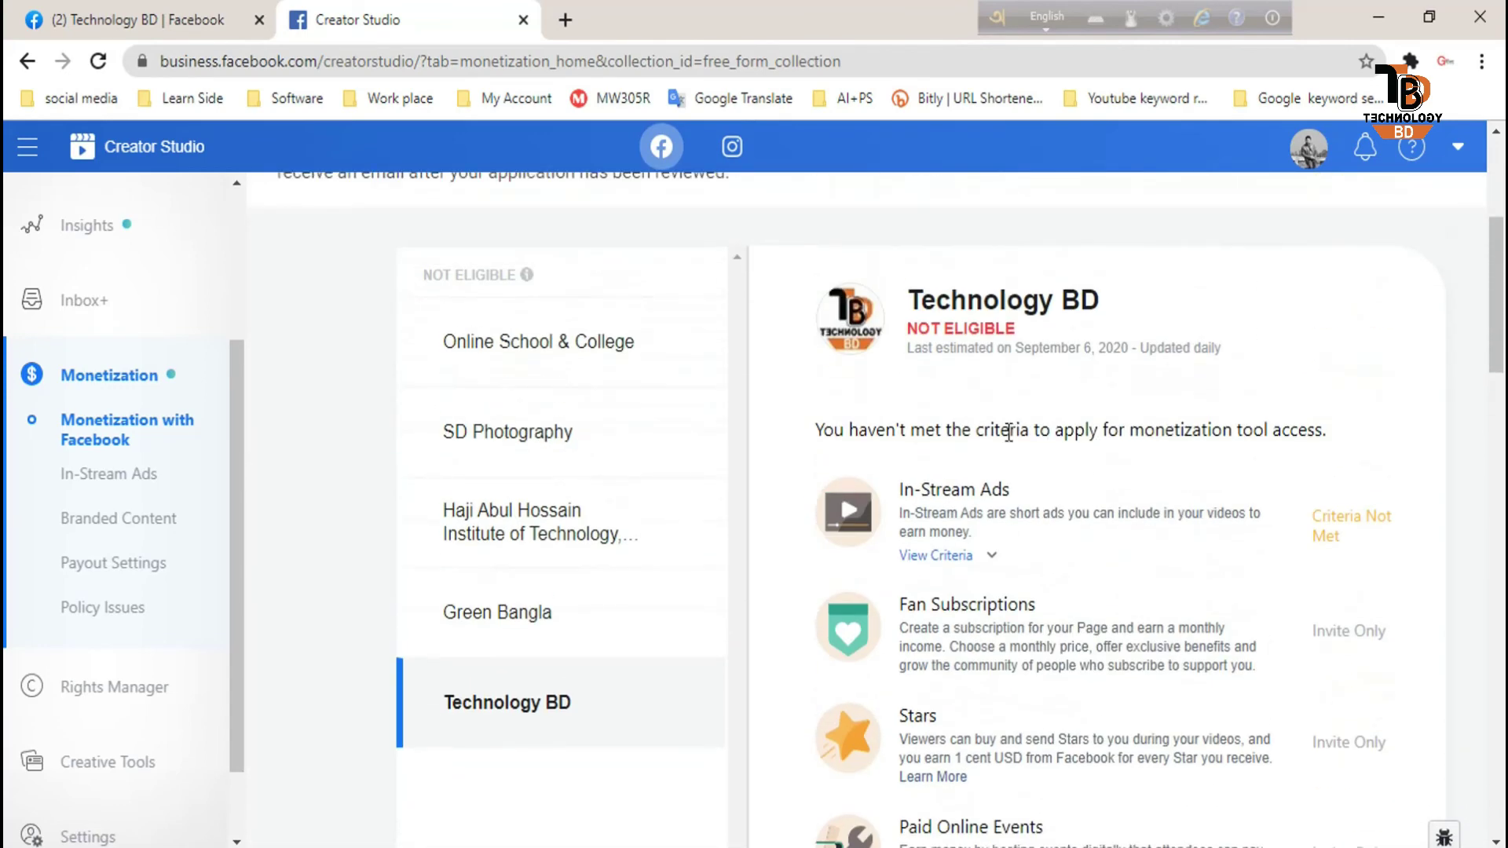
{"action": "left_click", "coordinate": [990, 559]}
{"action": "scroll", "coordinate": [1003, 539], "scroll_direction": "down", "scroll_amount": 1}
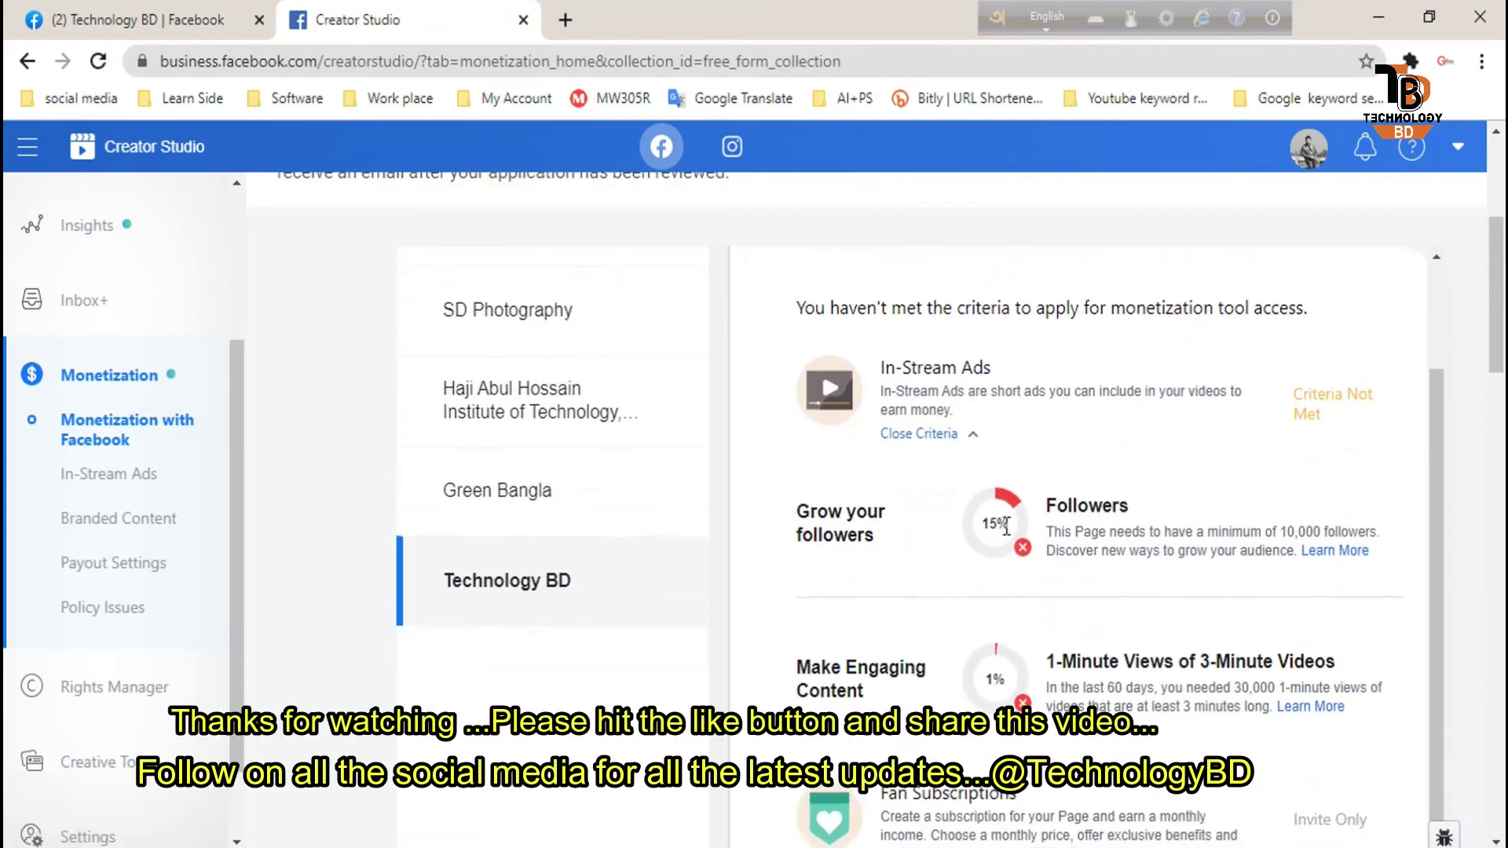
{"action": "scroll", "coordinate": [1003, 522], "scroll_direction": "down", "scroll_amount": 1}
{"action": "scroll", "coordinate": [1003, 522], "scroll_direction": "down", "scroll_amount": 1}
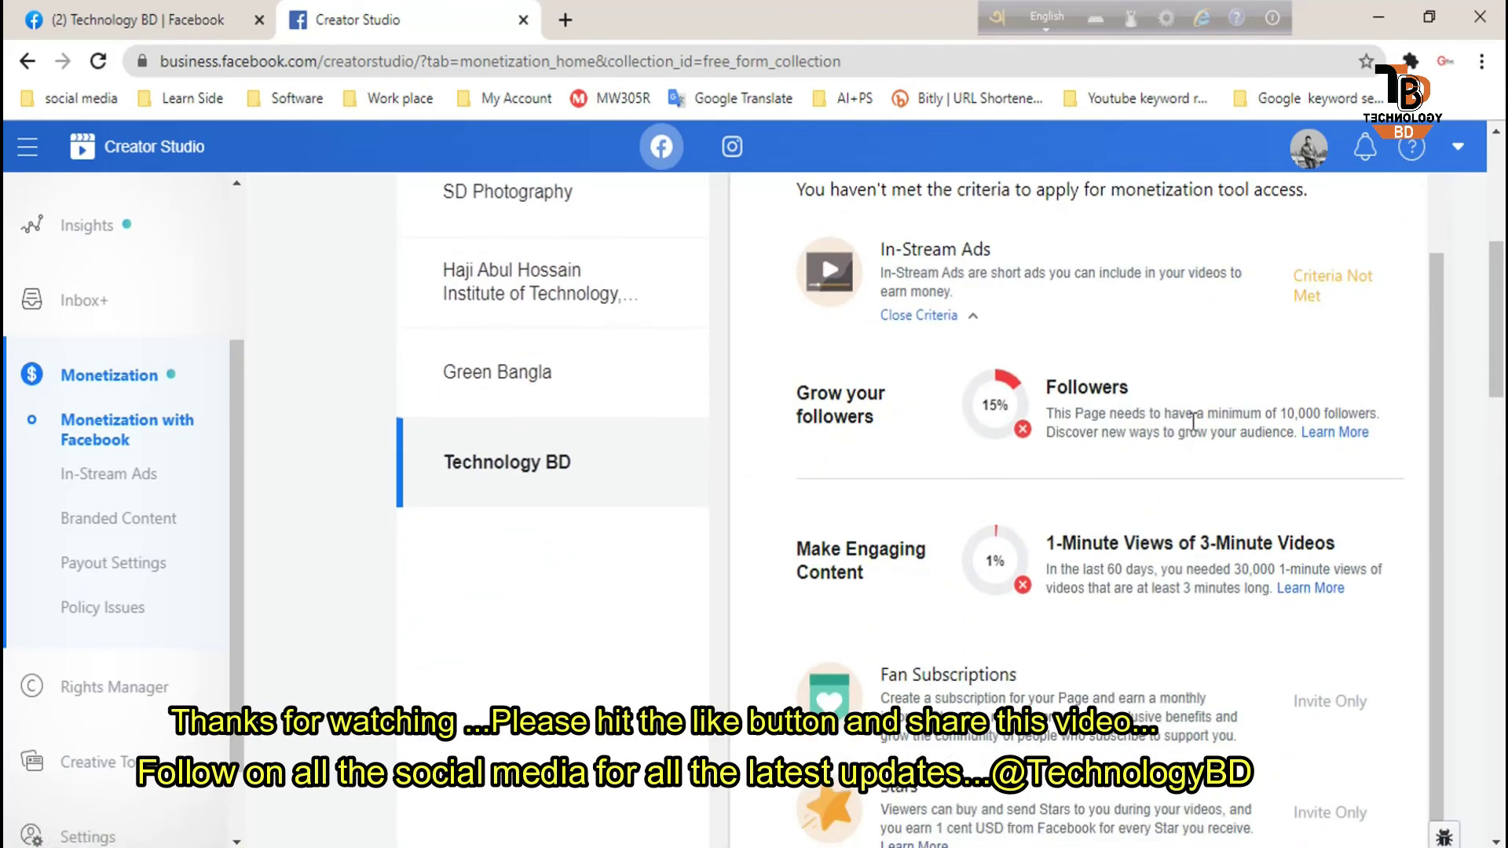
{"action": "double_click", "coordinate": [1316, 414]}
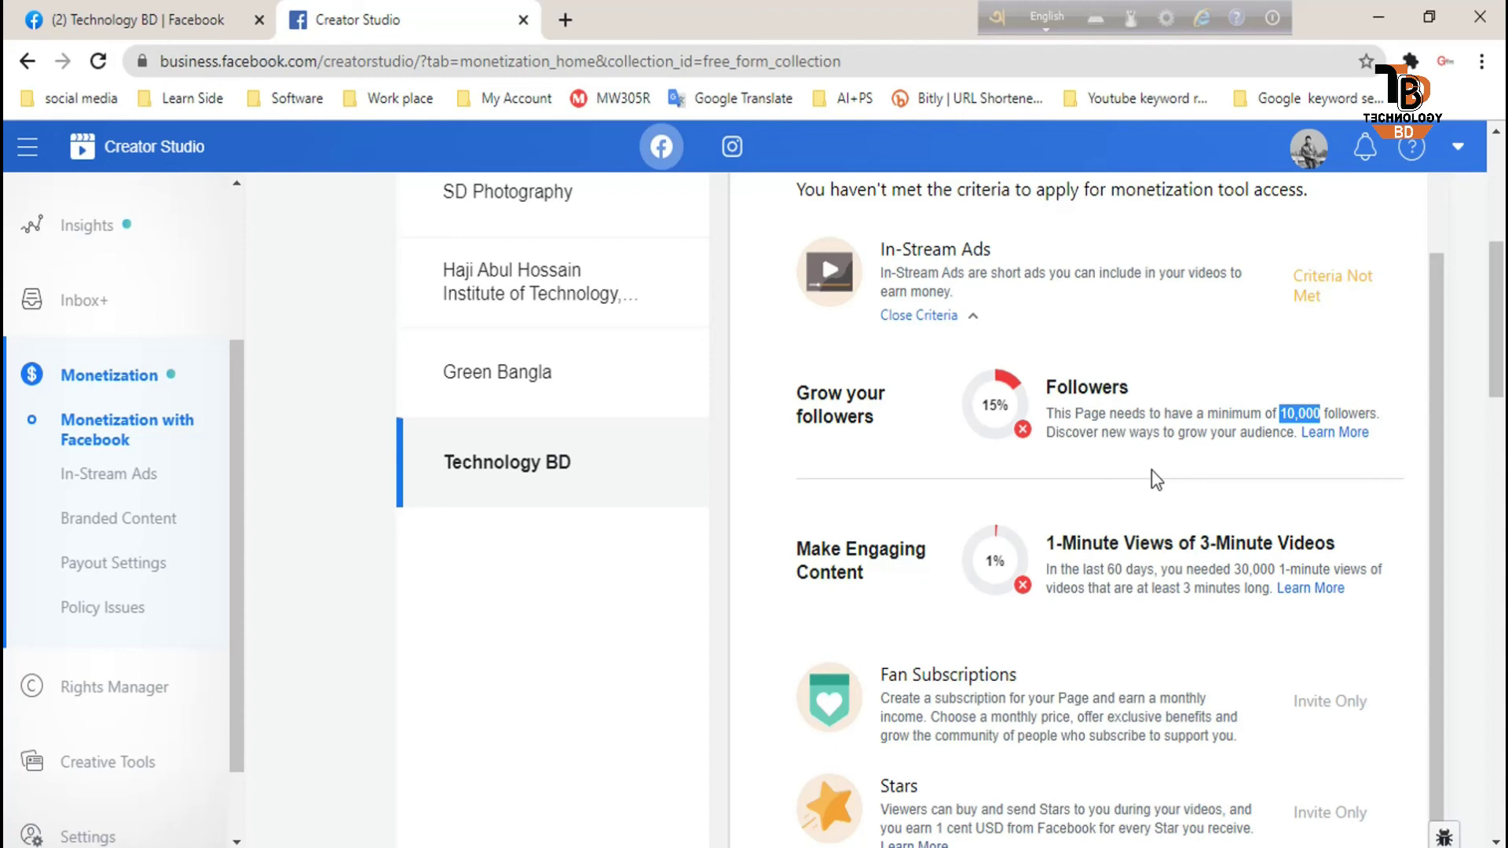
Step: Expand the Brand Collabs Manager criteria for Technology BD and examine the follower and engagement requirements
{"action": "scroll", "coordinate": [1152, 471], "scroll_direction": "down", "scroll_amount": 6}
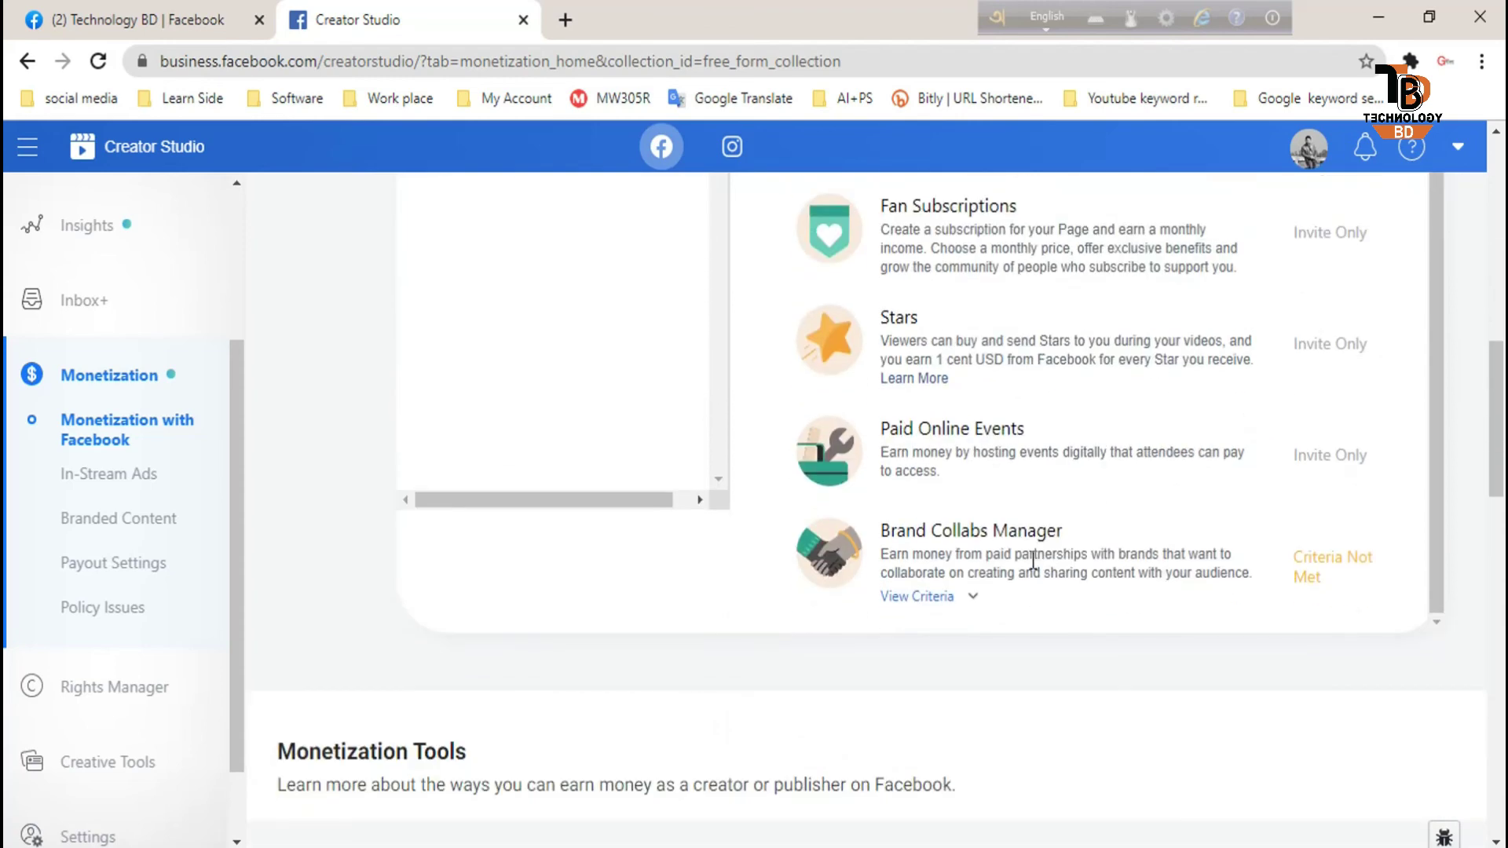
{"action": "scroll", "coordinate": [1064, 487], "scroll_direction": "up", "scroll_amount": 2}
{"action": "scroll", "coordinate": [1175, 346], "scroll_direction": "up", "scroll_amount": 2}
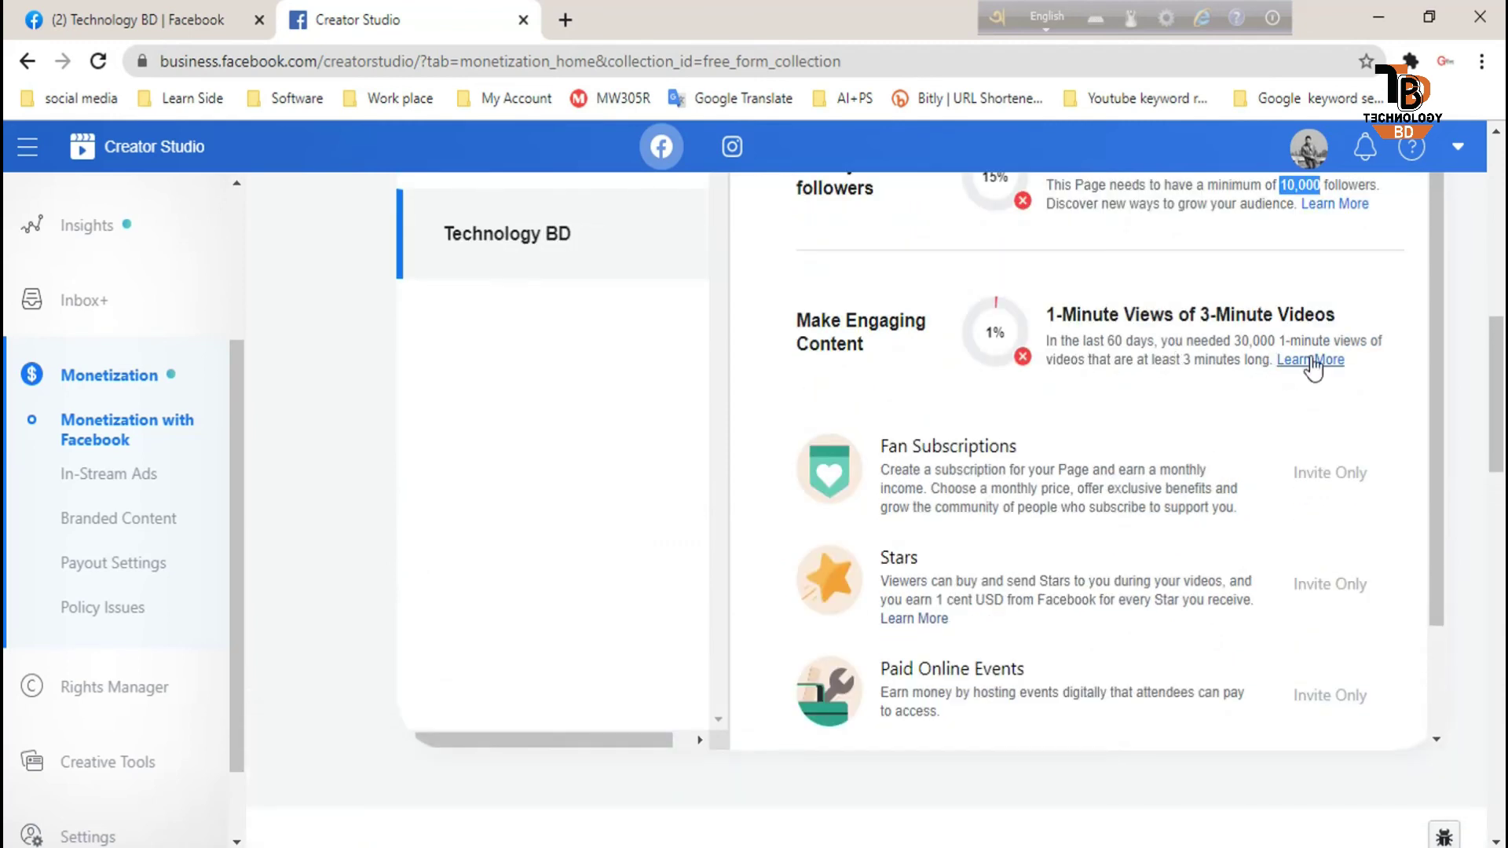
{"action": "scroll", "coordinate": [1048, 618], "scroll_direction": "down", "scroll_amount": 2}
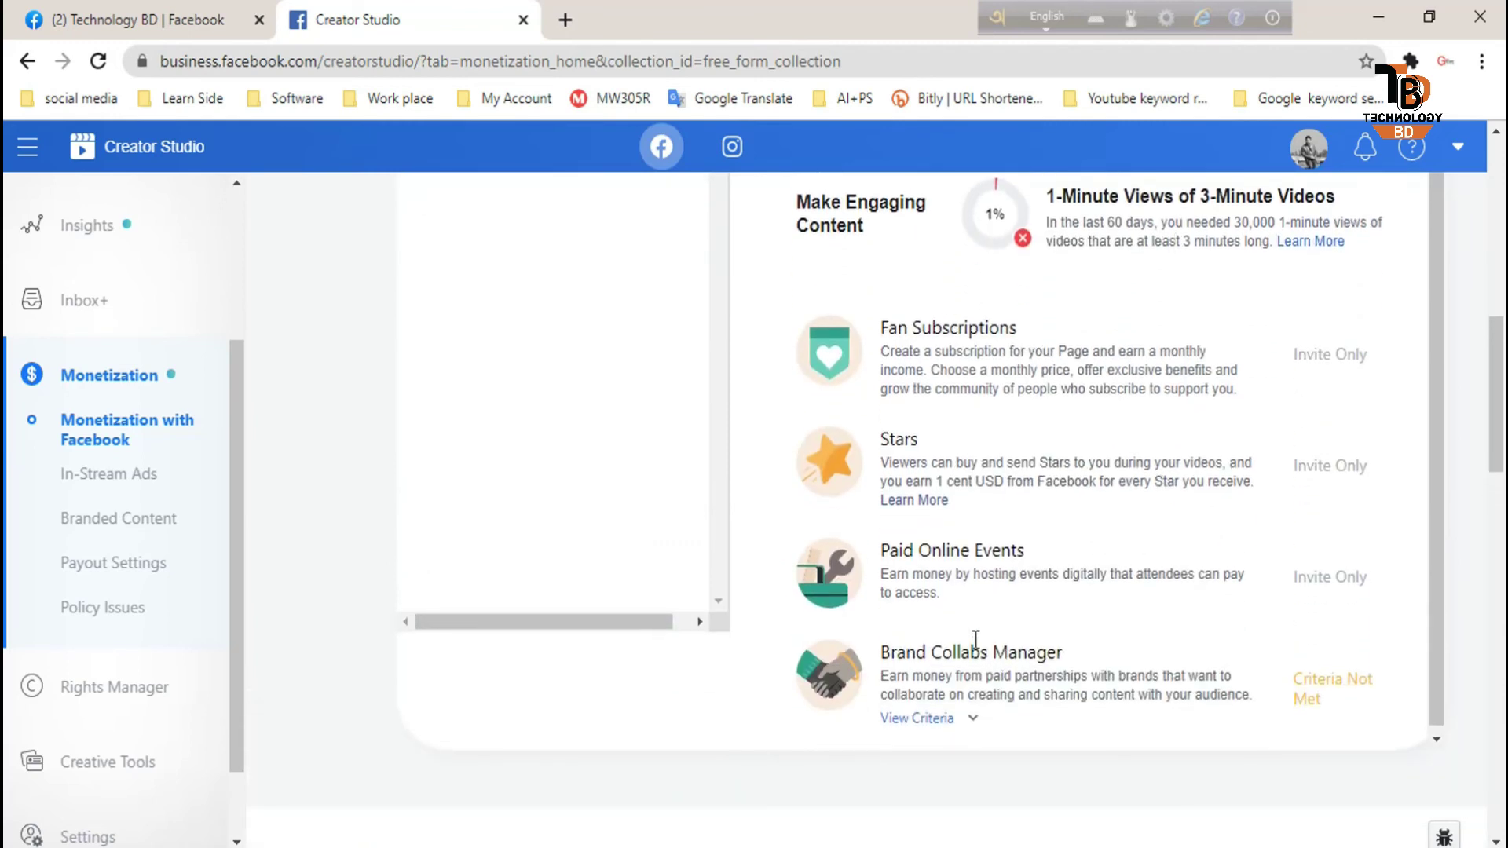
{"action": "left_click", "coordinate": [971, 715]}
{"action": "scroll", "coordinate": [1090, 514], "scroll_direction": "down", "scroll_amount": 5}
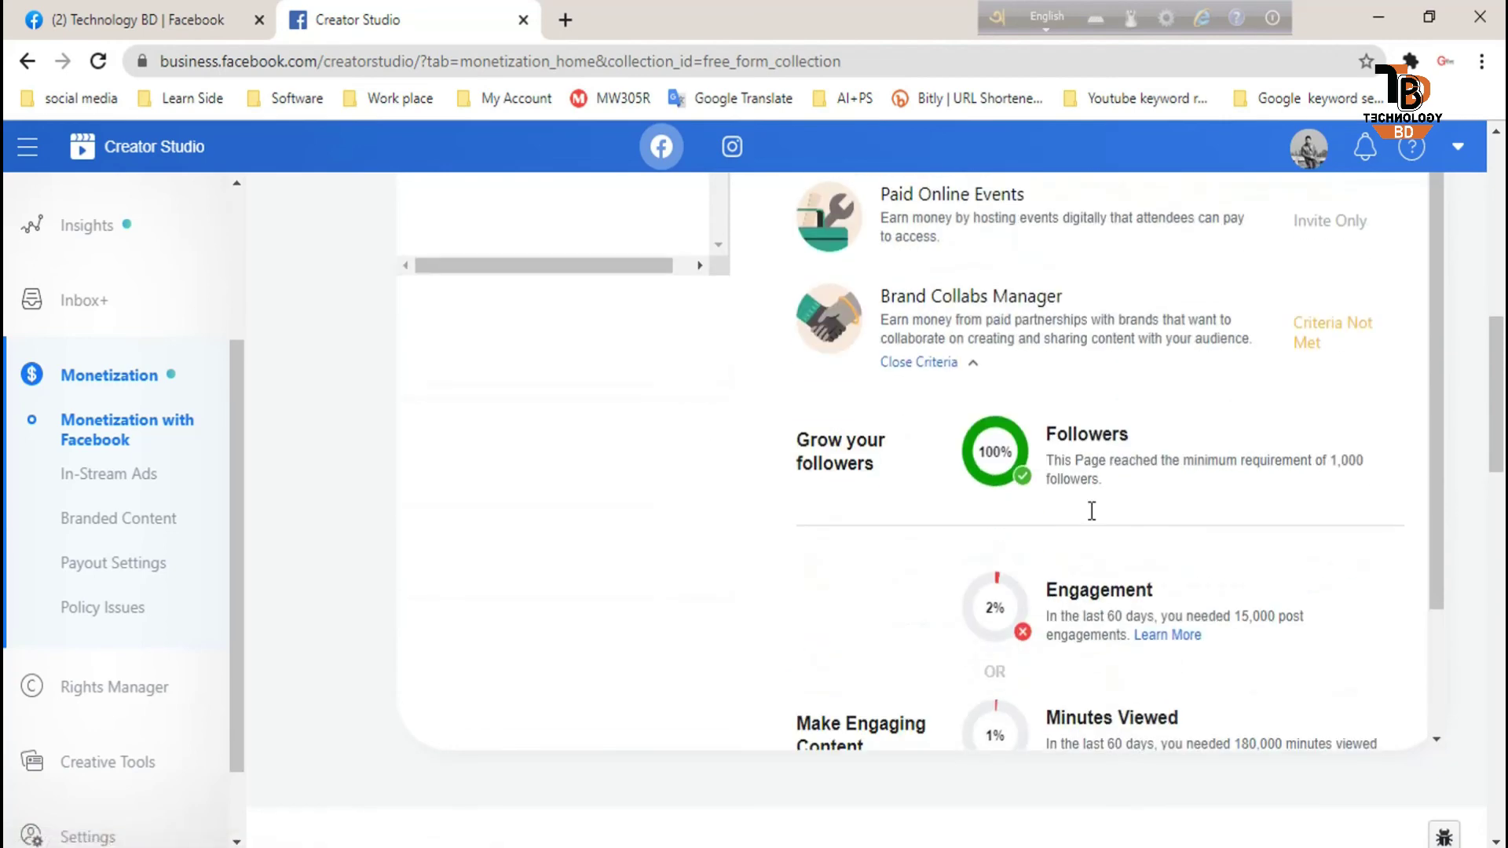
{"action": "scroll", "coordinate": [1179, 433], "scroll_direction": "up", "scroll_amount": 5}
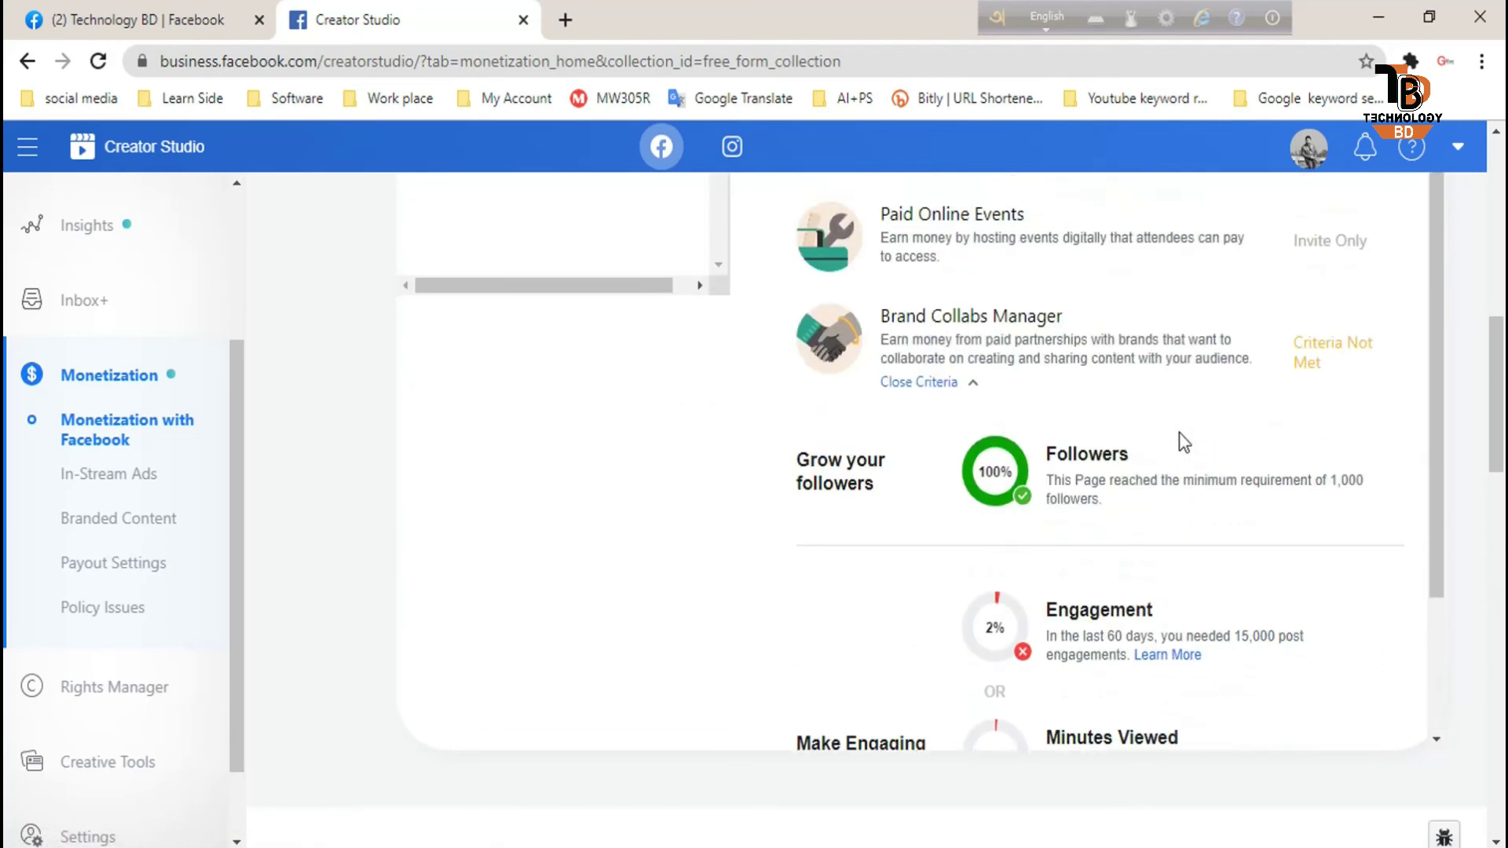
{"action": "scroll", "coordinate": [1099, 444], "scroll_direction": "up", "scroll_amount": 2}
{"action": "scroll", "coordinate": [1074, 453], "scroll_direction": "up", "scroll_amount": 3}
{"action": "scroll", "coordinate": [1073, 453], "scroll_direction": "down", "scroll_amount": 6}
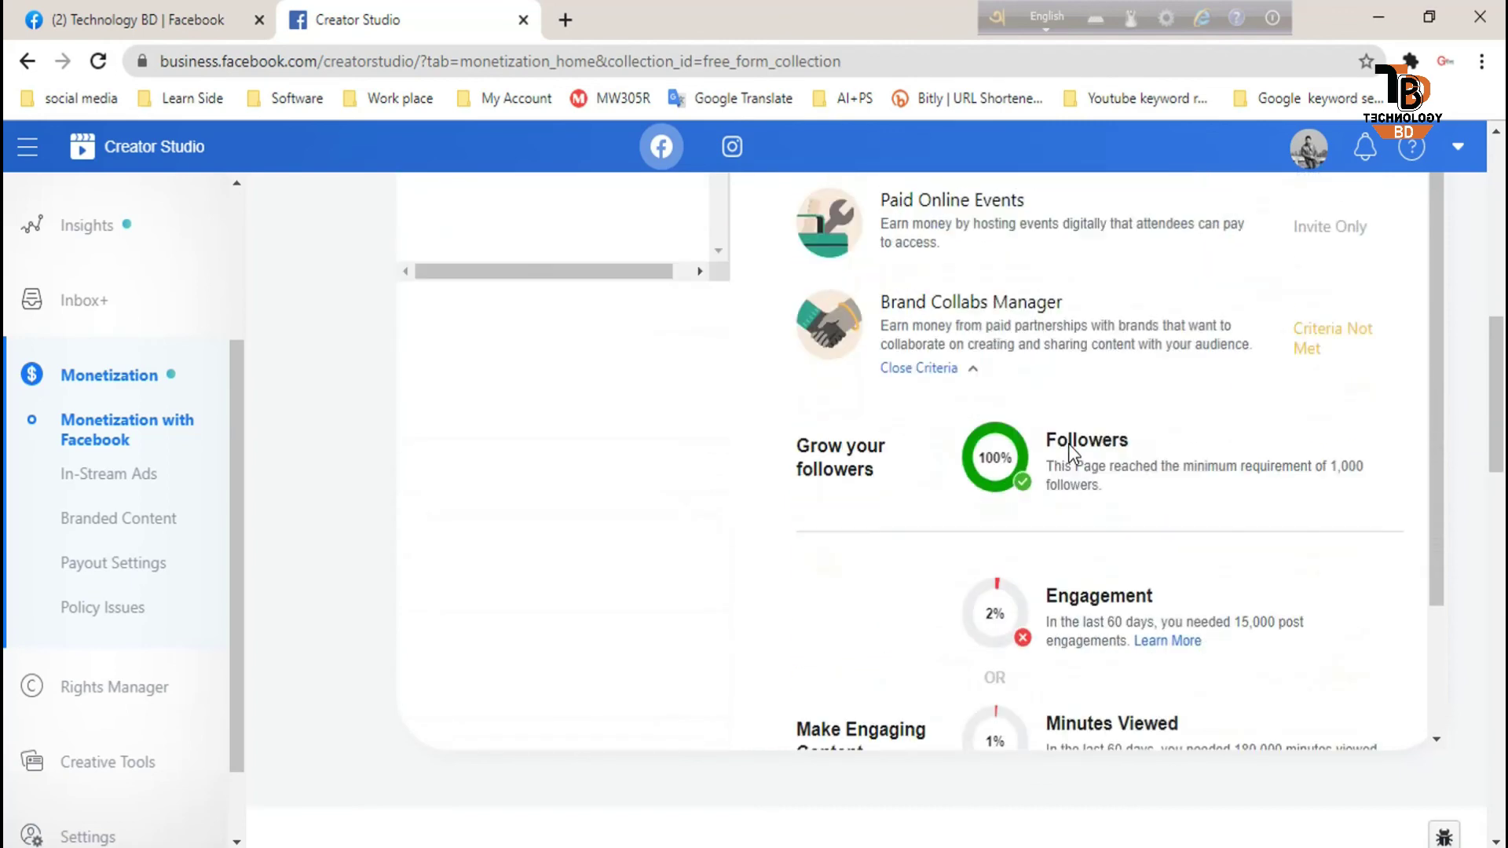
{"action": "scroll", "coordinate": [1068, 447], "scroll_direction": "down", "scroll_amount": 2}
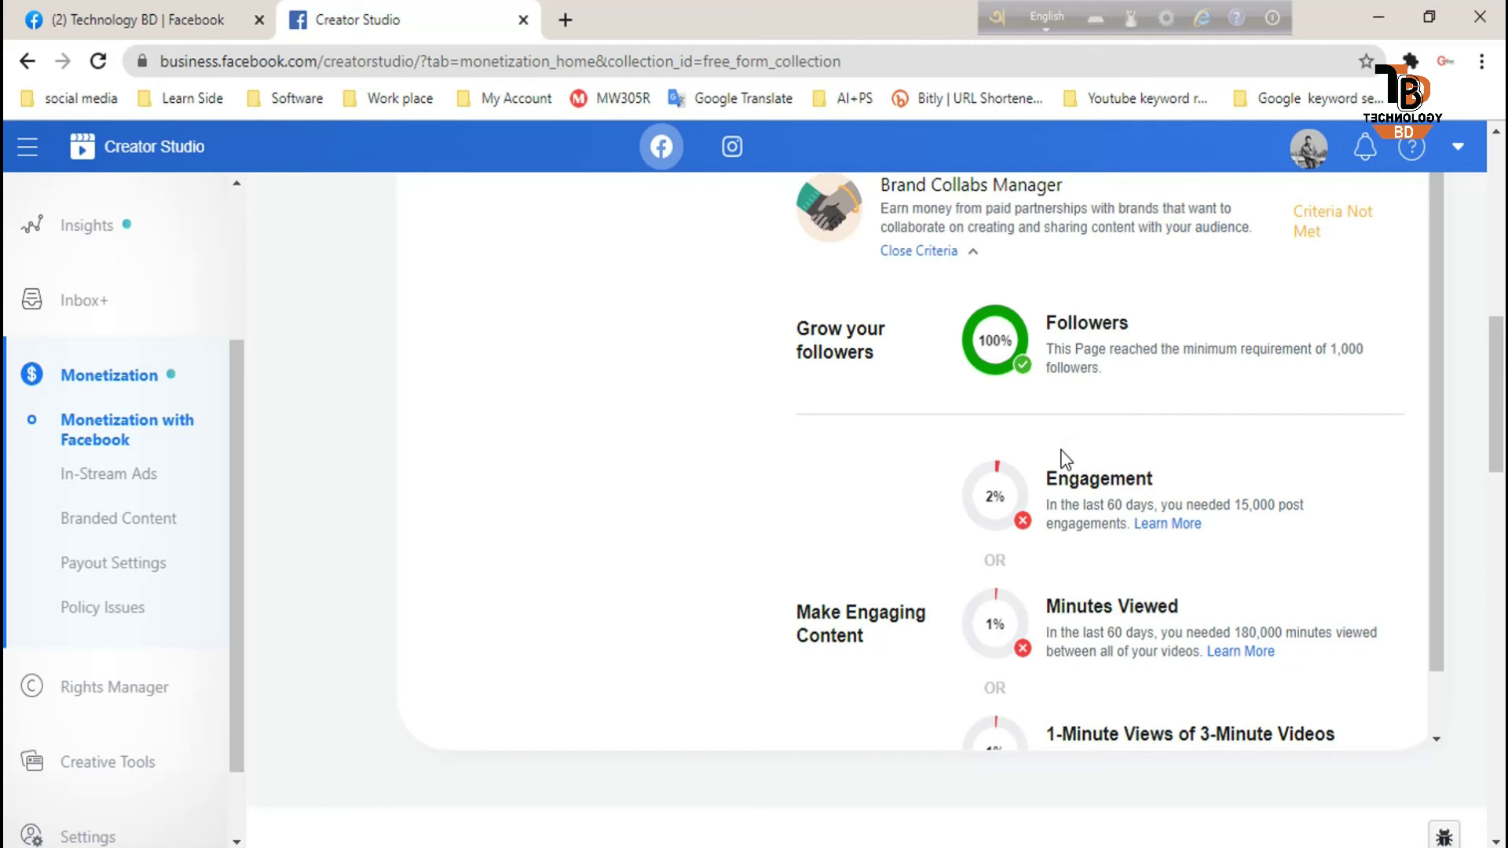
Step: Collapse the In-Stream Ads criteria and review the Brand Collabs Manager requirements for followers, engagement, minutes viewed and video views
{"action": "scroll", "coordinate": [1065, 460], "scroll_direction": "up", "scroll_amount": 5}
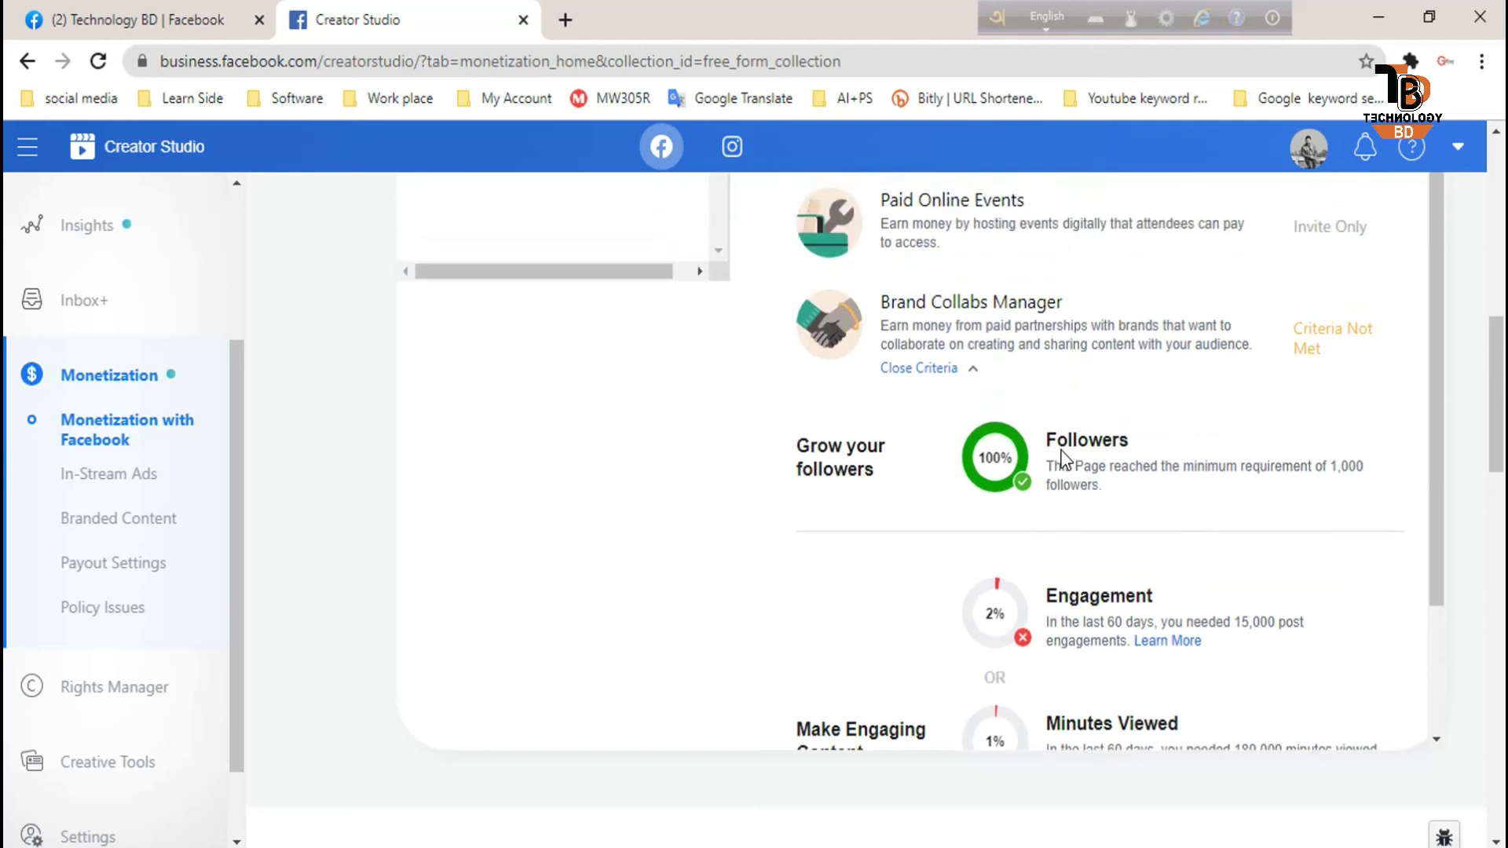
{"action": "scroll", "coordinate": [1064, 449], "scroll_direction": "up", "scroll_amount": 3}
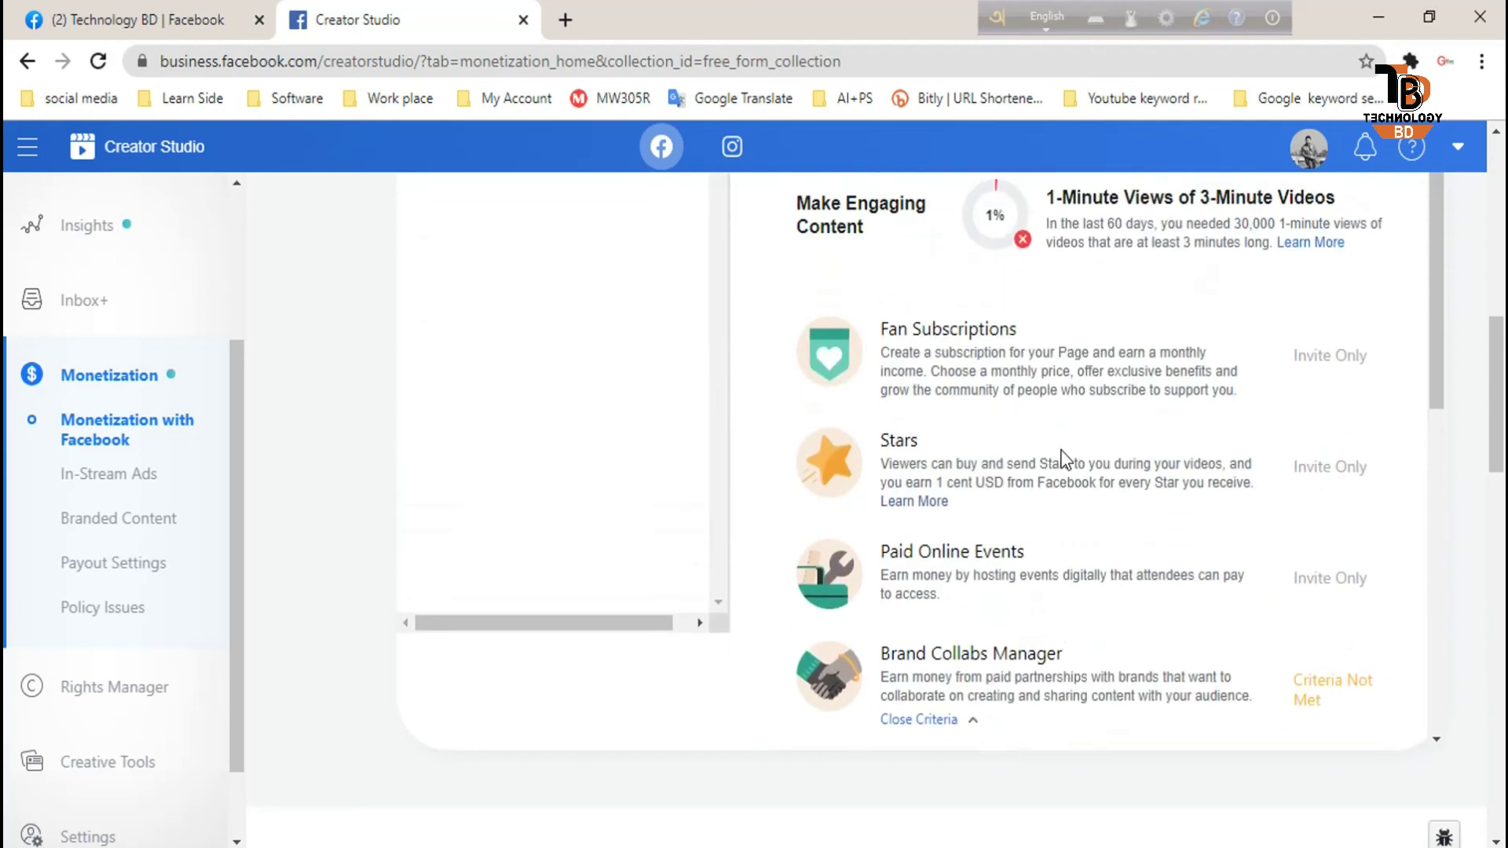
{"action": "scroll", "coordinate": [1066, 459], "scroll_direction": "up", "scroll_amount": 3}
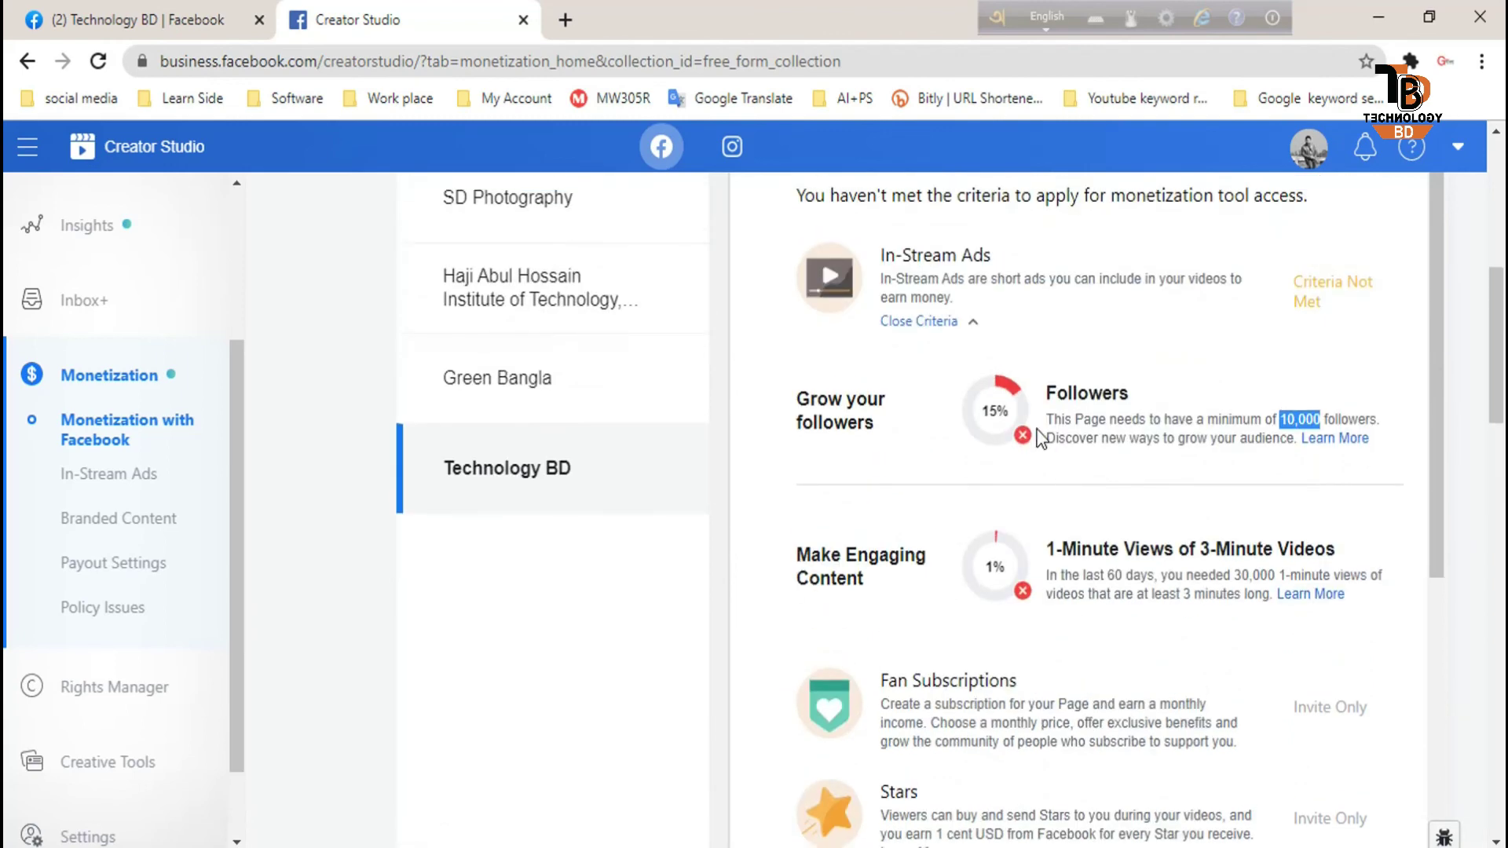
{"action": "left_click", "coordinate": [971, 322]}
{"action": "scroll", "coordinate": [1022, 390], "scroll_direction": "down", "scroll_amount": 3}
{"action": "scroll", "coordinate": [1022, 390], "scroll_direction": "down", "scroll_amount": 3}
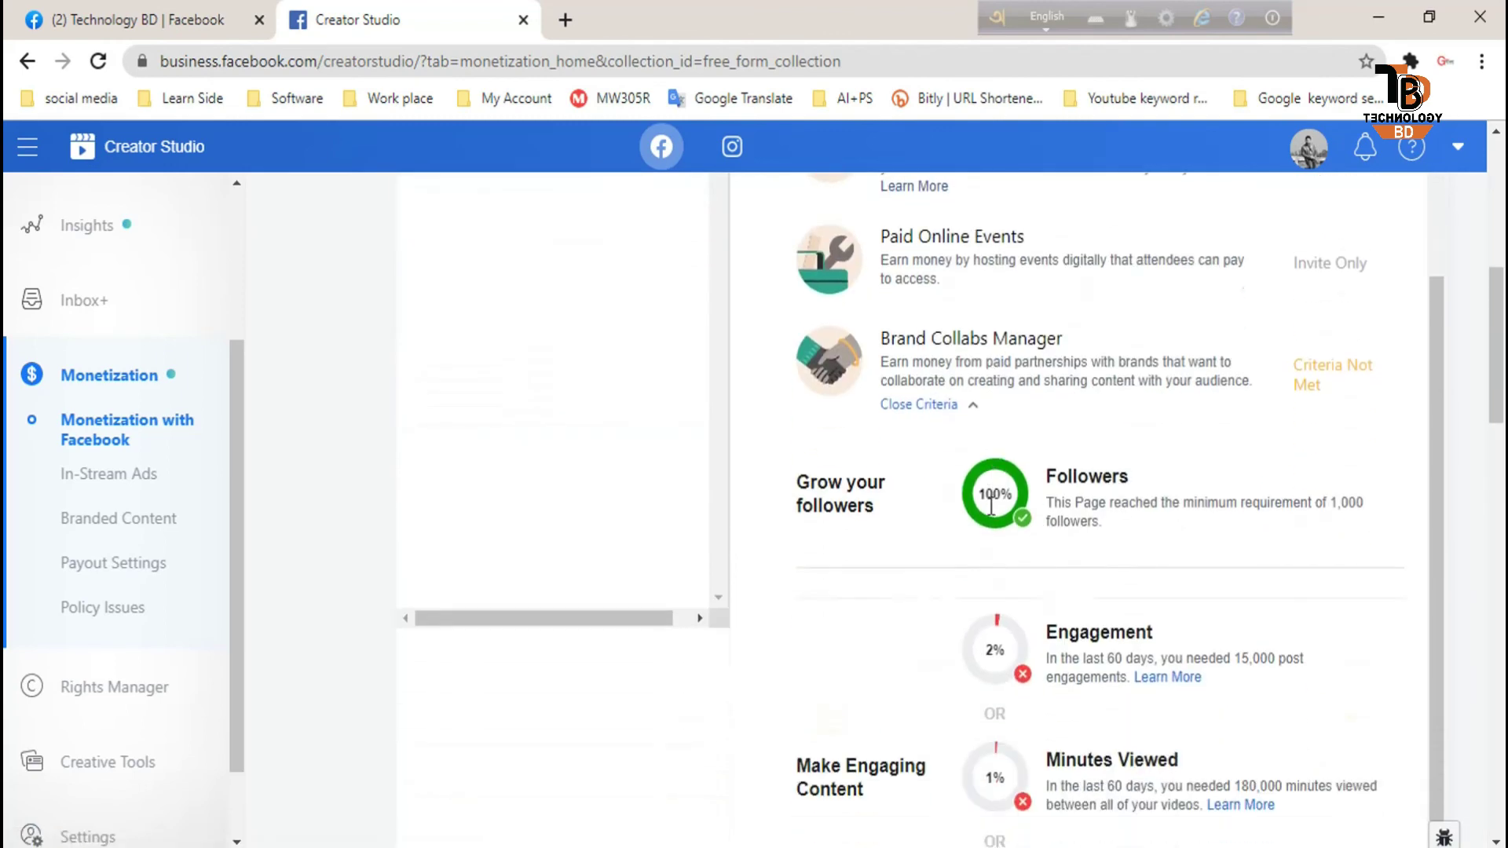
{"action": "scroll", "coordinate": [1078, 651], "scroll_direction": "down", "scroll_amount": 2}
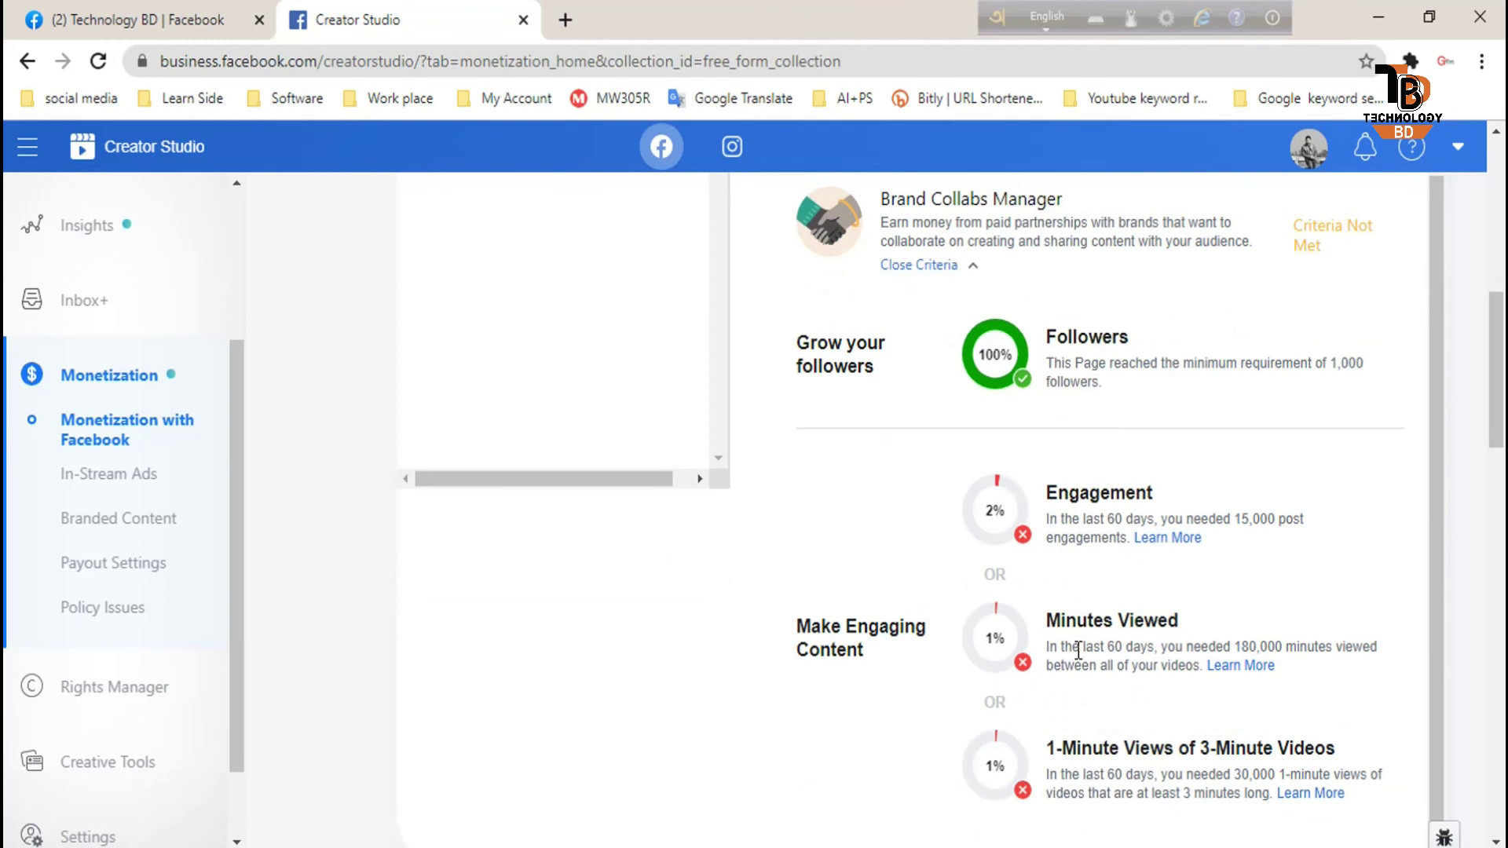
{"action": "scroll", "coordinate": [1079, 650], "scroll_direction": "down", "scroll_amount": 3}
{"action": "scroll", "coordinate": [1078, 650], "scroll_direction": "down", "scroll_amount": 3}
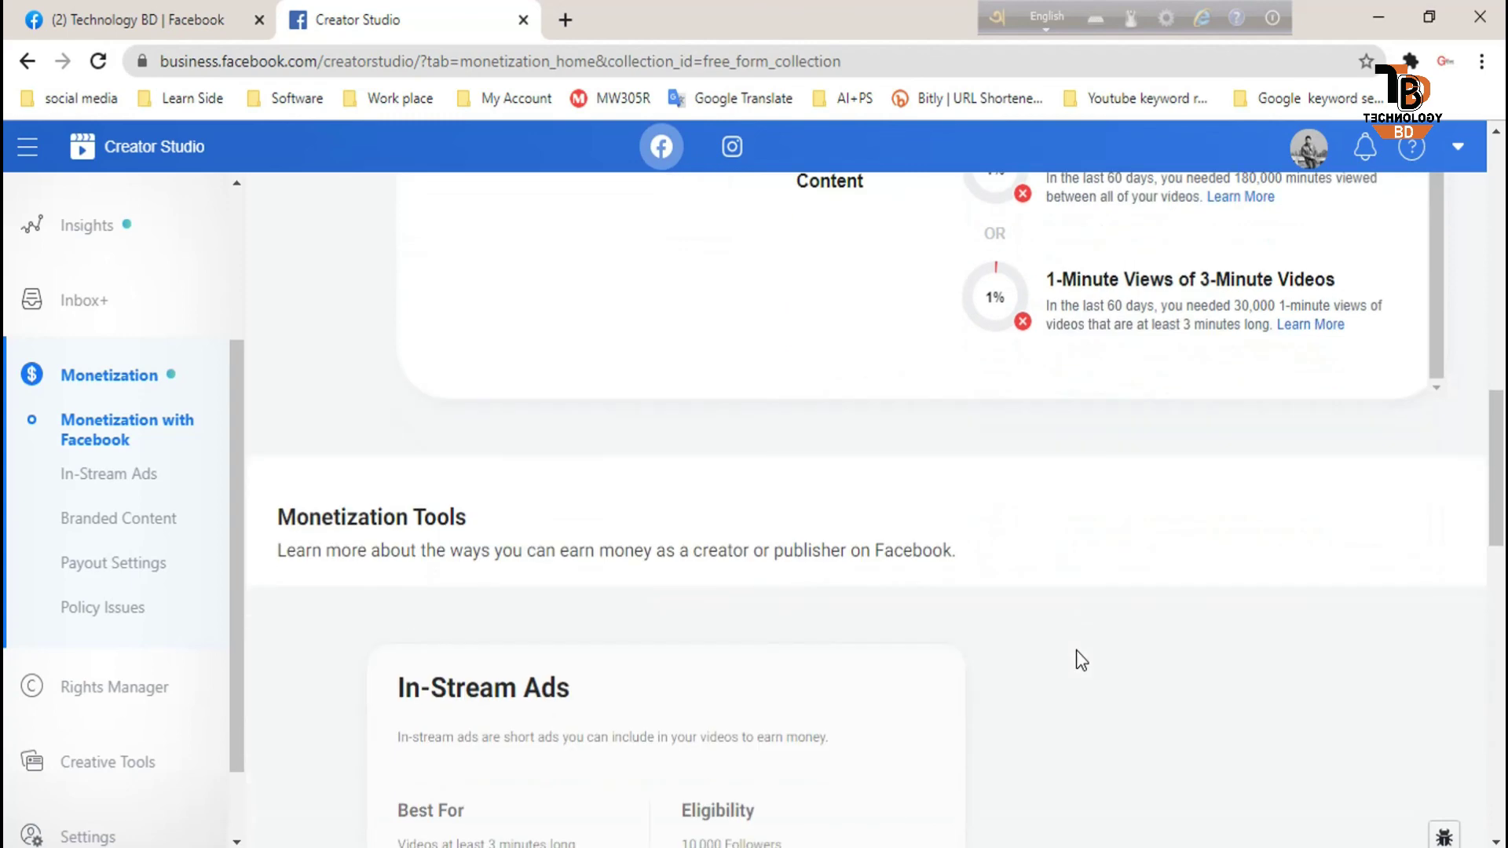
{"action": "scroll", "coordinate": [1076, 649], "scroll_direction": "up", "scroll_amount": 7}
{"action": "scroll", "coordinate": [1072, 640], "scroll_direction": "down", "scroll_amount": 3}
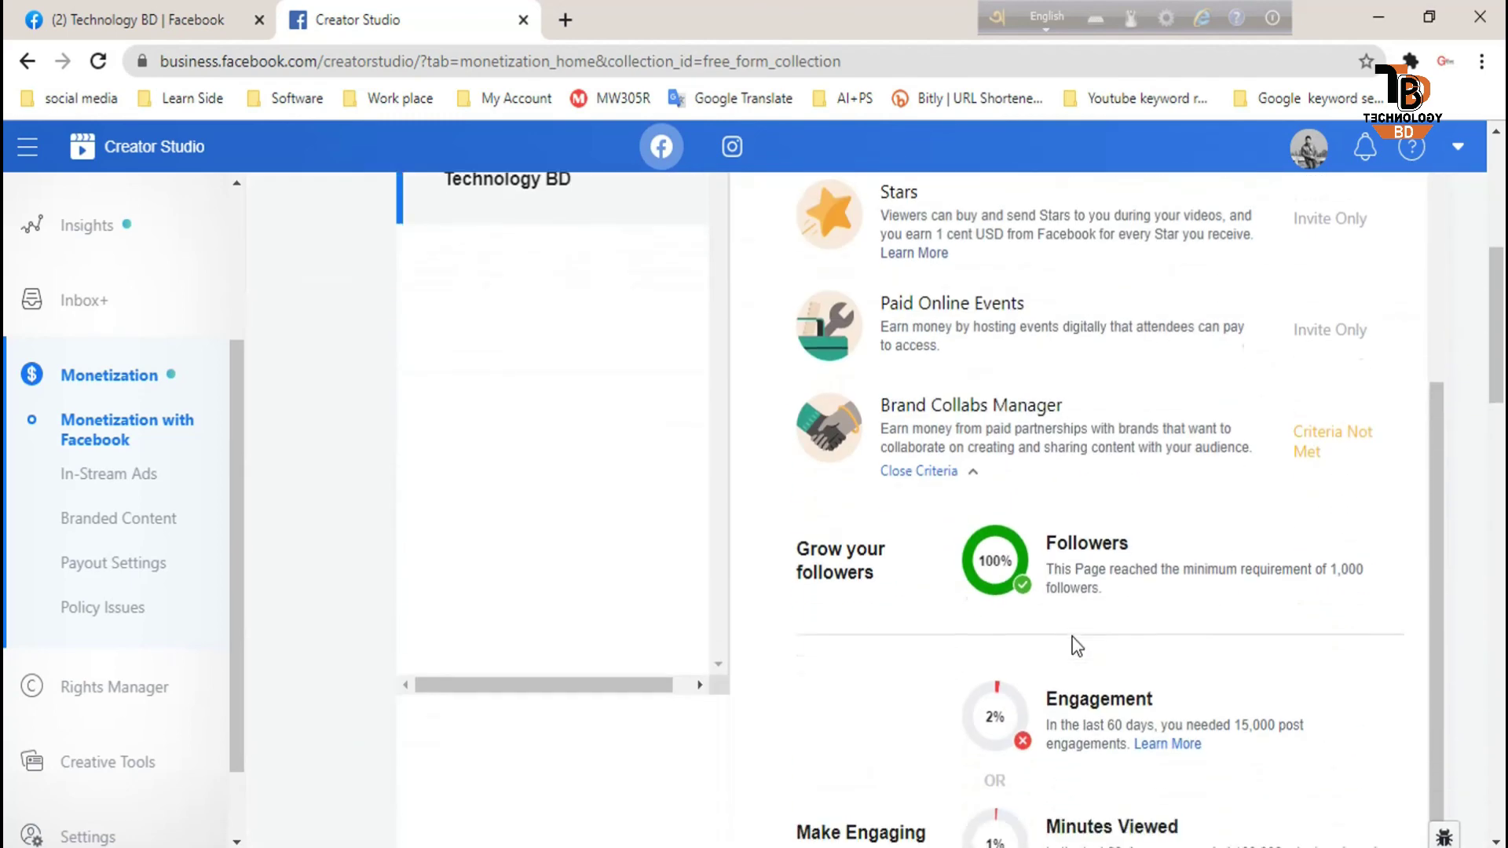
{"action": "scroll", "coordinate": [1076, 646], "scroll_direction": "up", "scroll_amount": 2}
{"action": "scroll", "coordinate": [1076, 644], "scroll_direction": "up", "scroll_amount": 4}
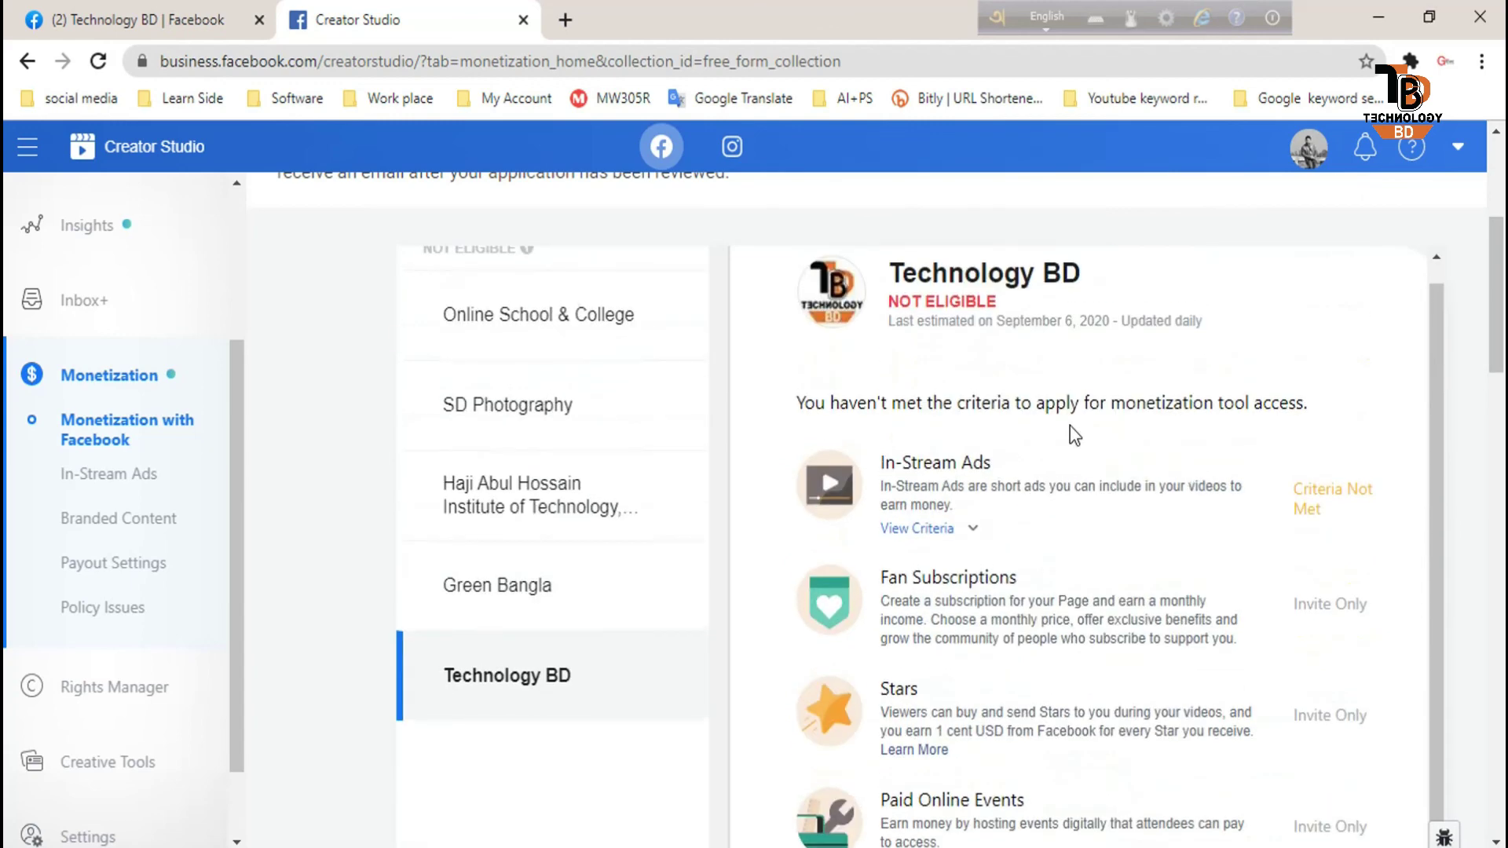